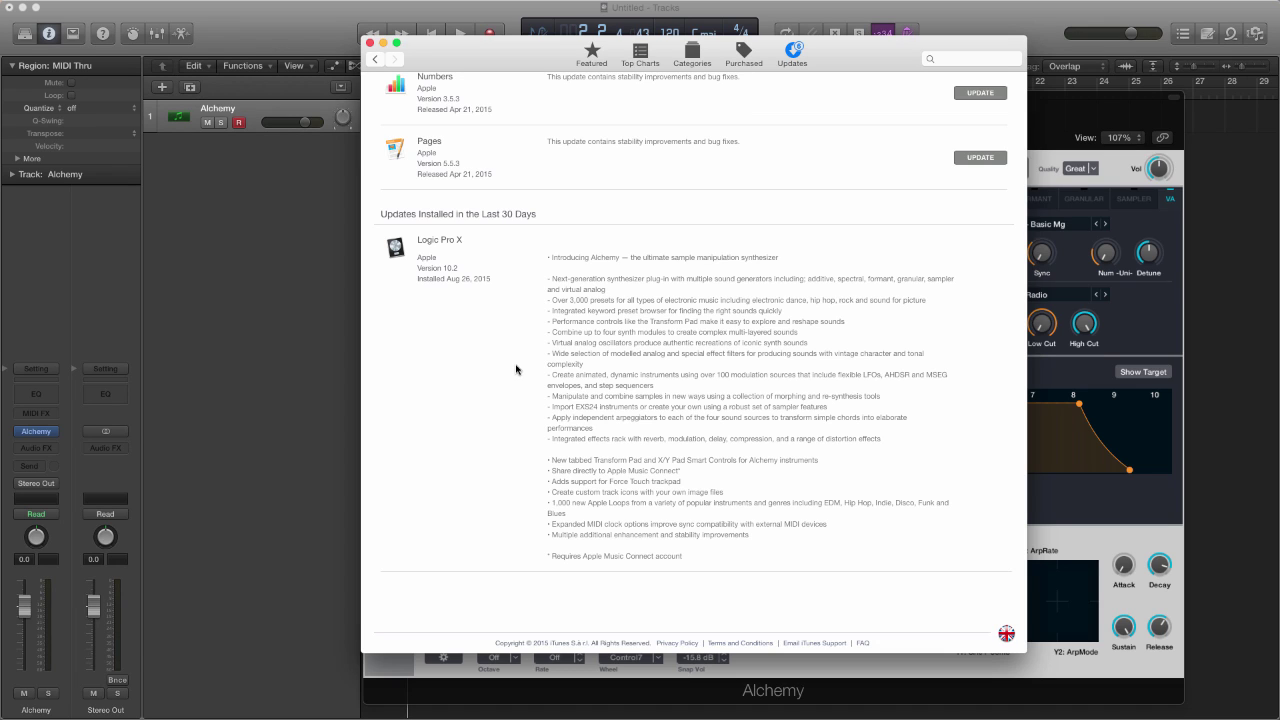
Bring Alchemy to the front and cycle through its Simple, Browse and Advanced views
left_click(304, 308)
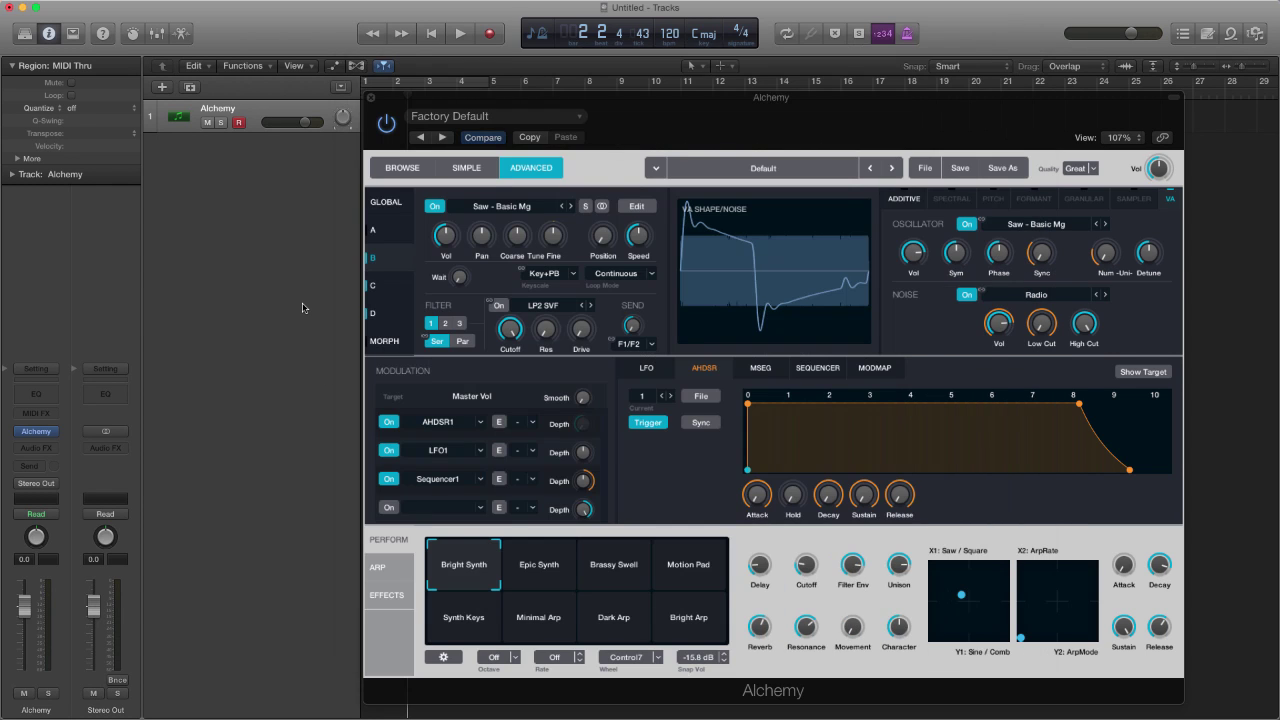
left_click(465, 170)
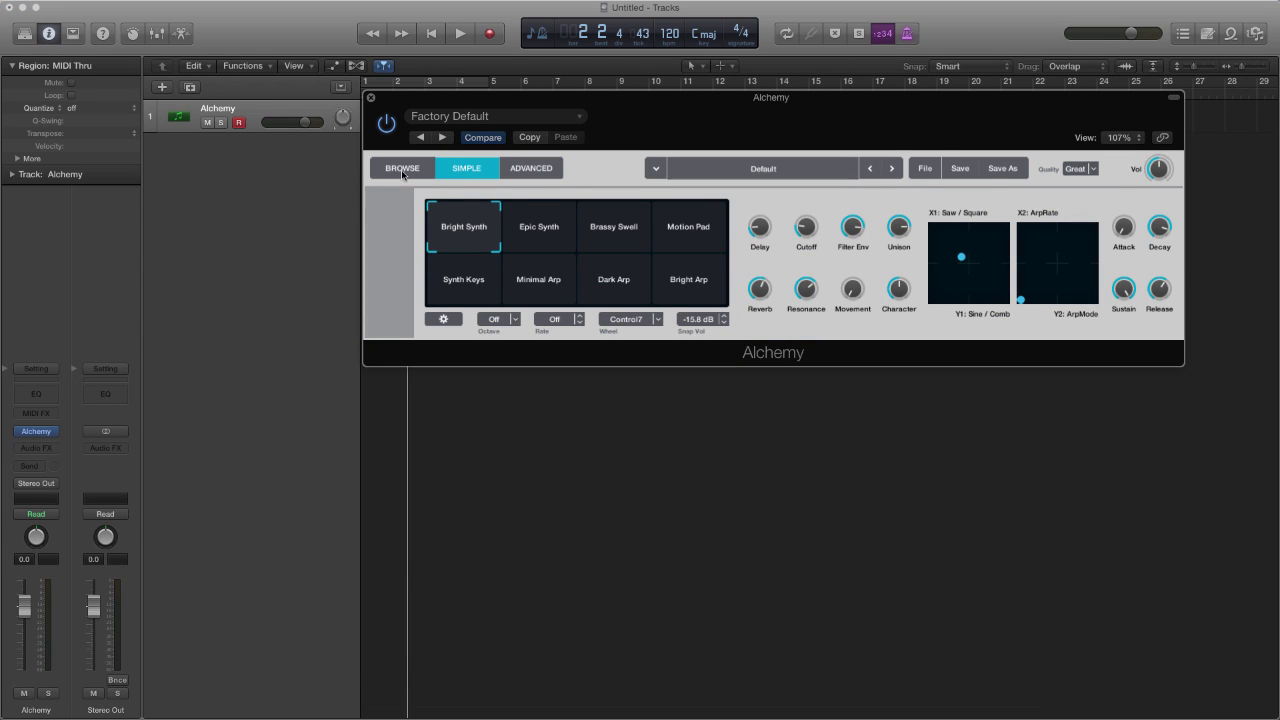
left_click(402, 172)
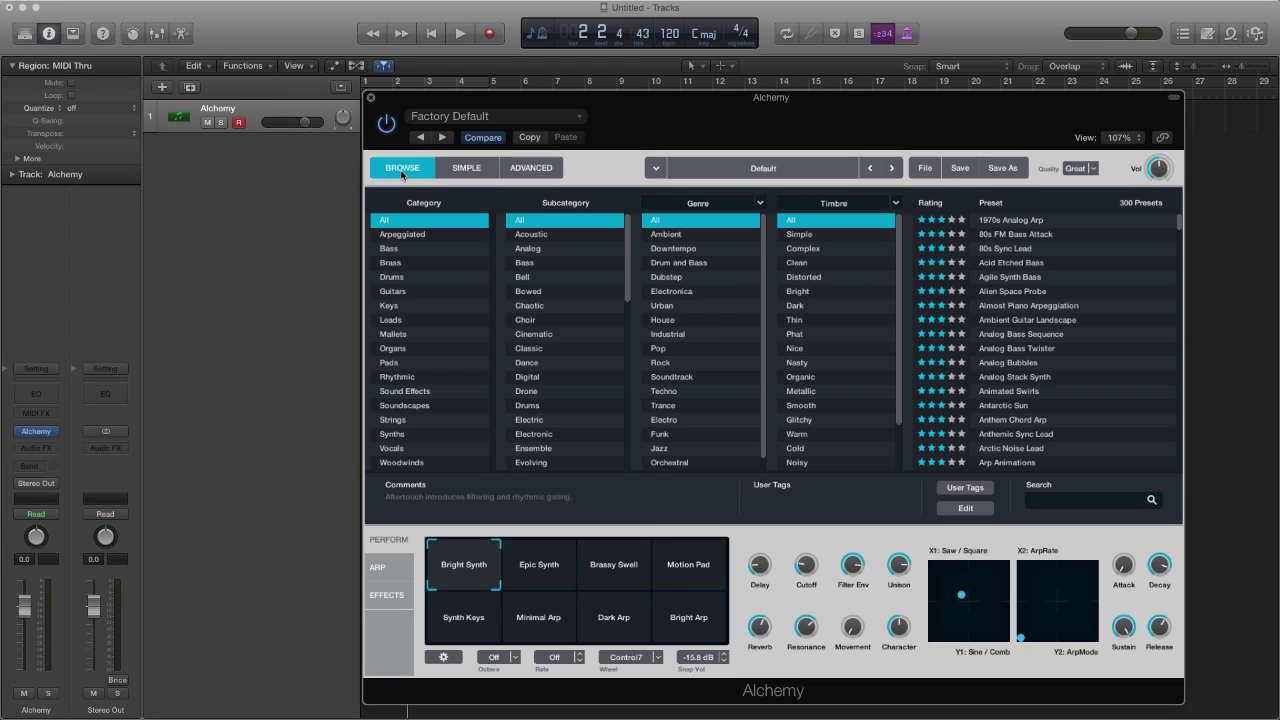
left_click(531, 168)
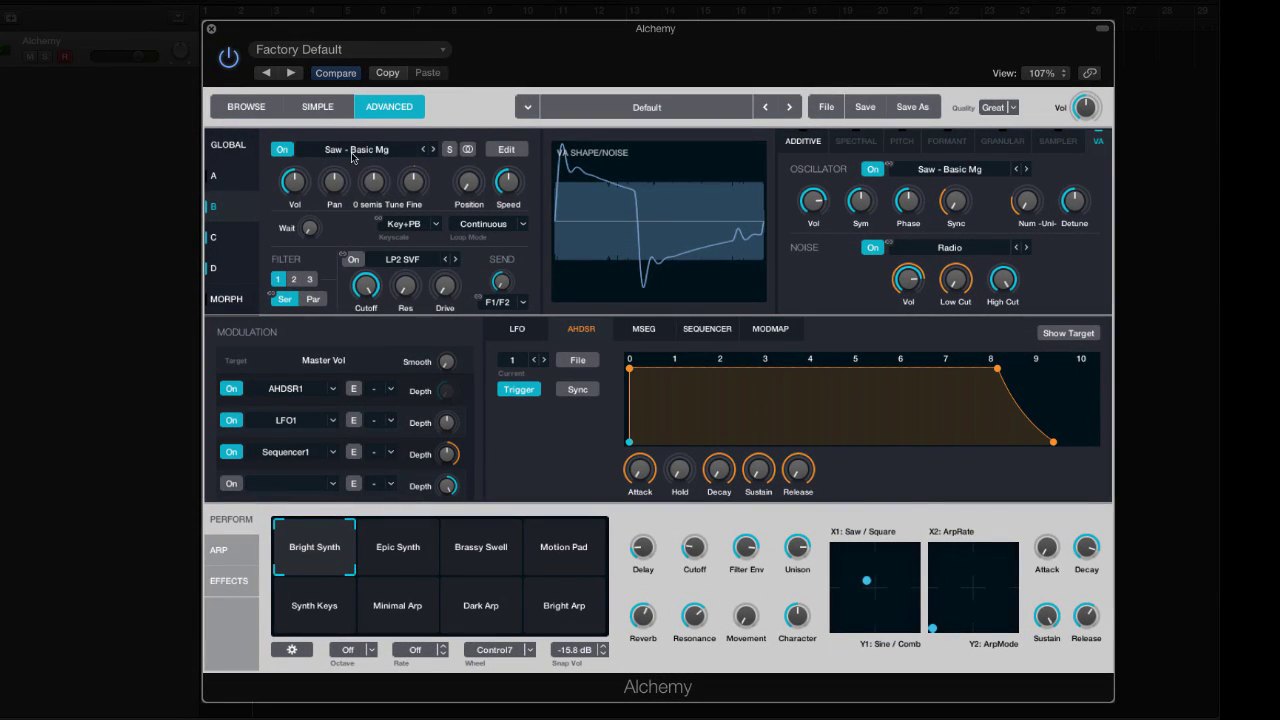
Load the Pulse - Bi-Sq 16 VA waveform into source A's oscillator, then select source B
left_click(229, 147)
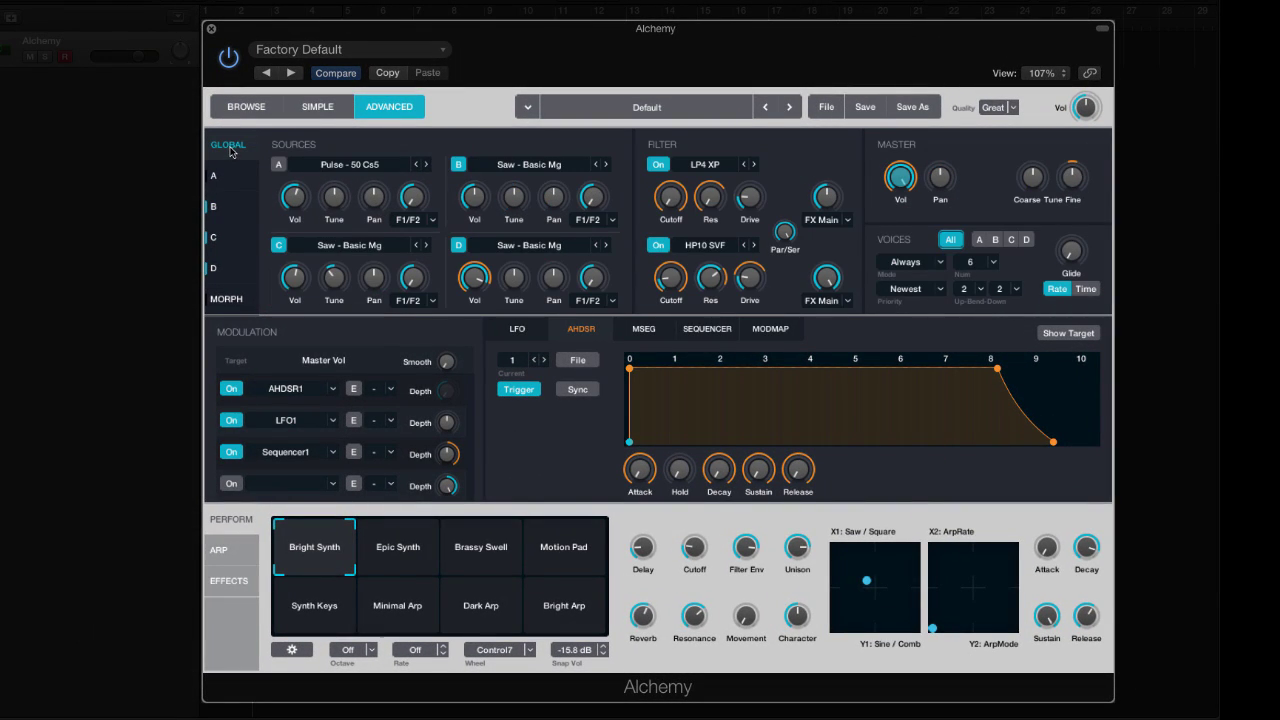
left_click(226, 178)
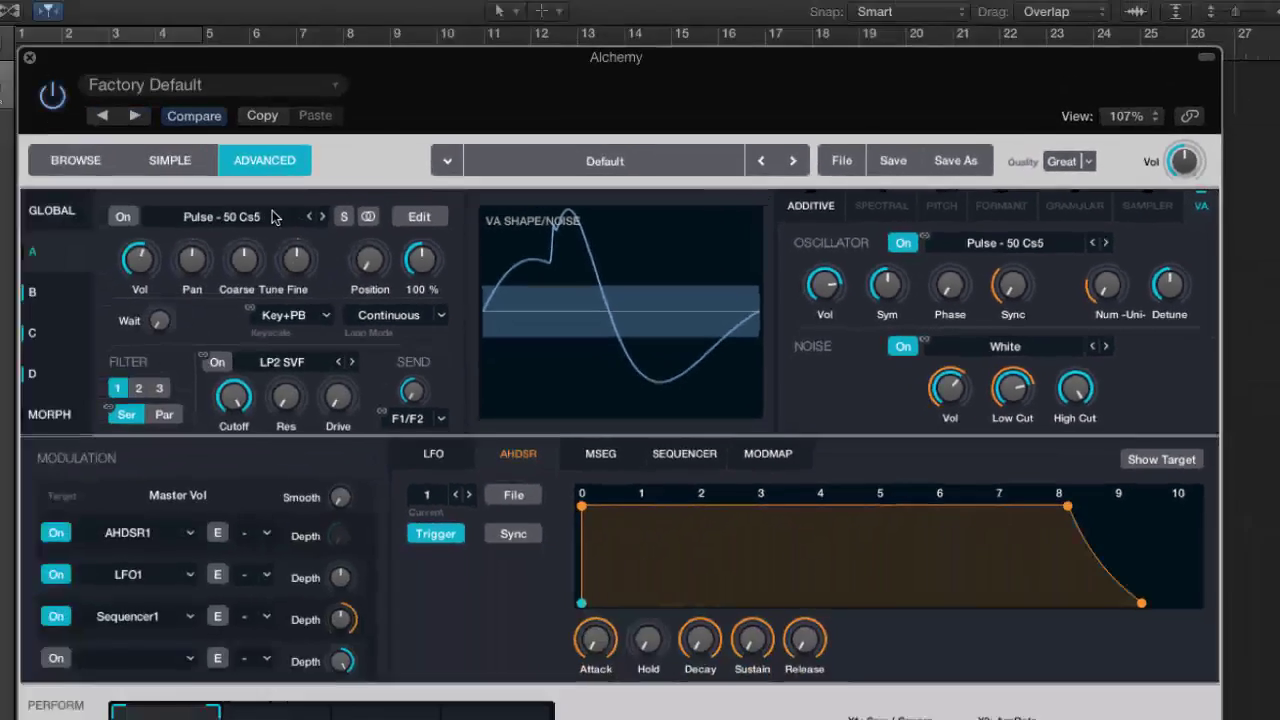
left_click(495, 206)
mouse_move(521, 236)
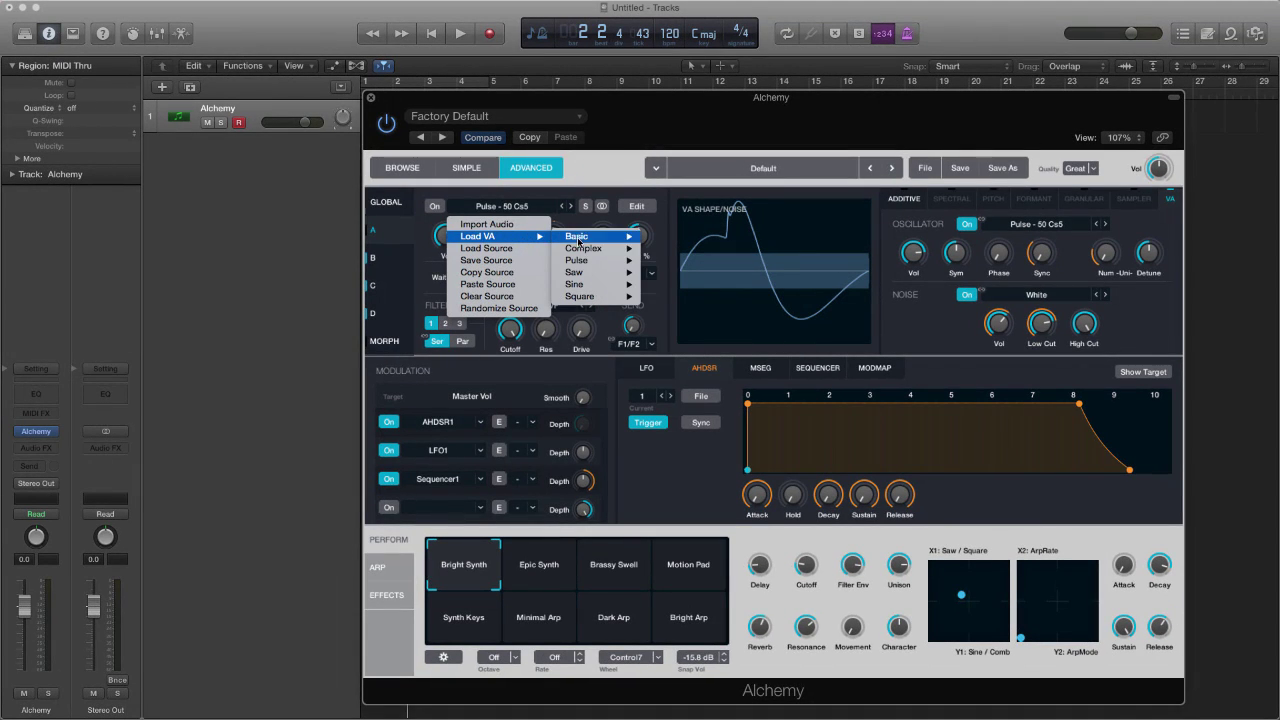
mouse_move(600, 262)
left_click(688, 308)
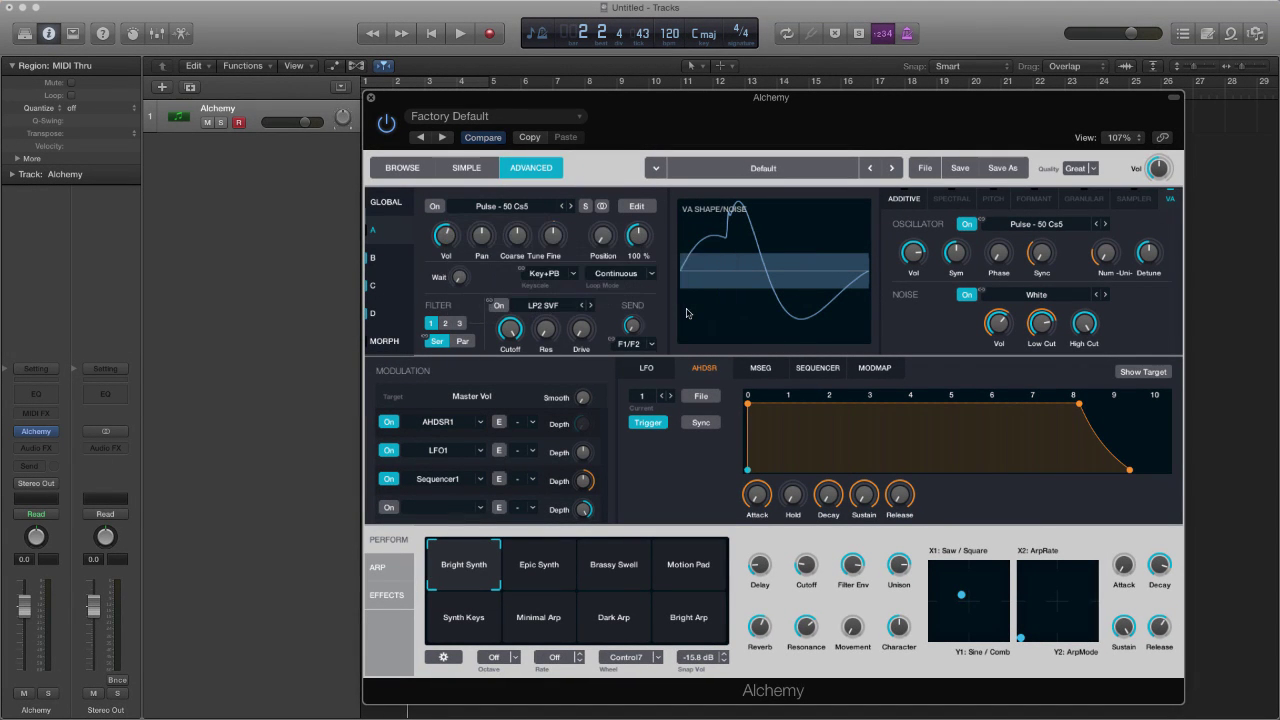
left_click(398, 268)
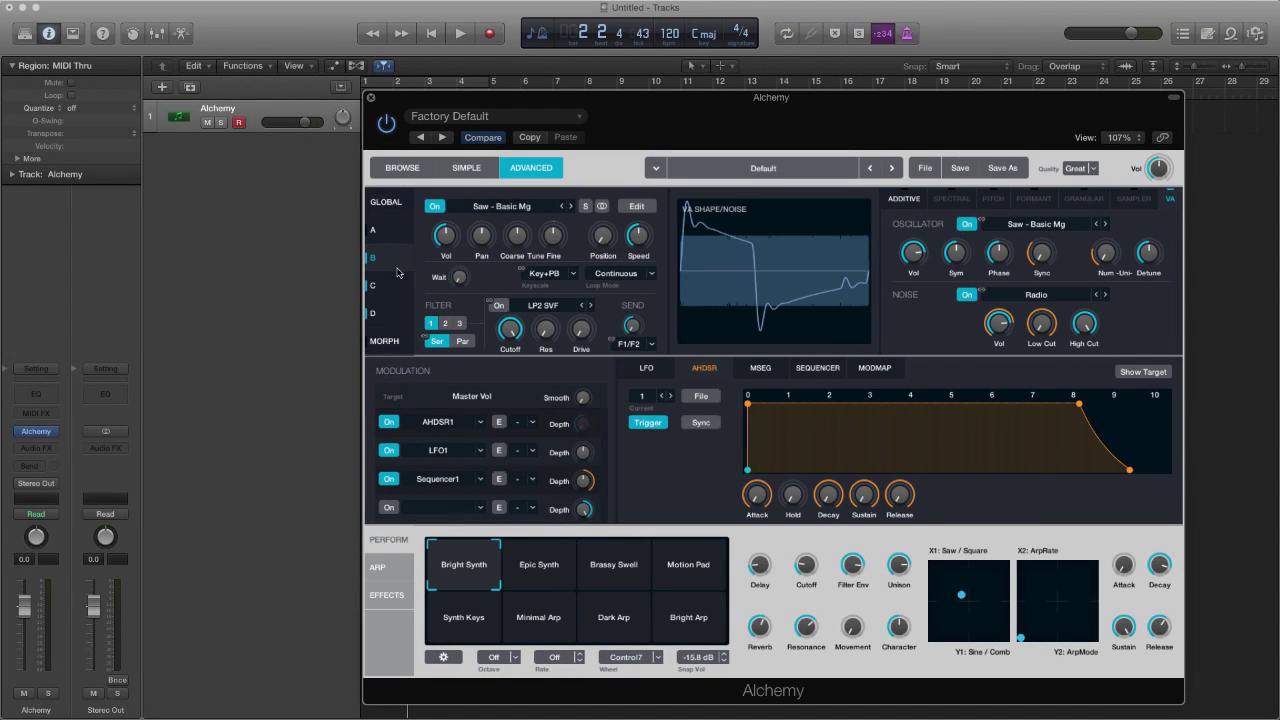
Open Alchemy's preset browser and look through the full preset list
left_click(417, 171)
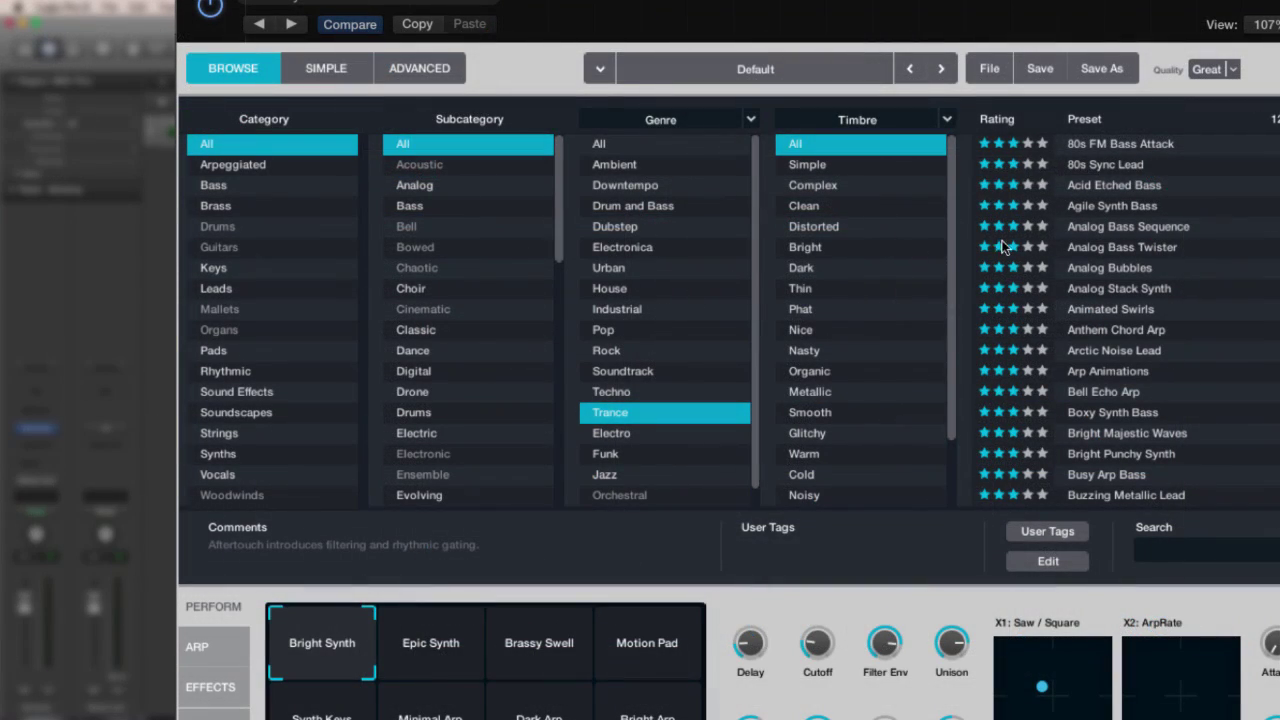
scroll(1072, 250, "down", 20)
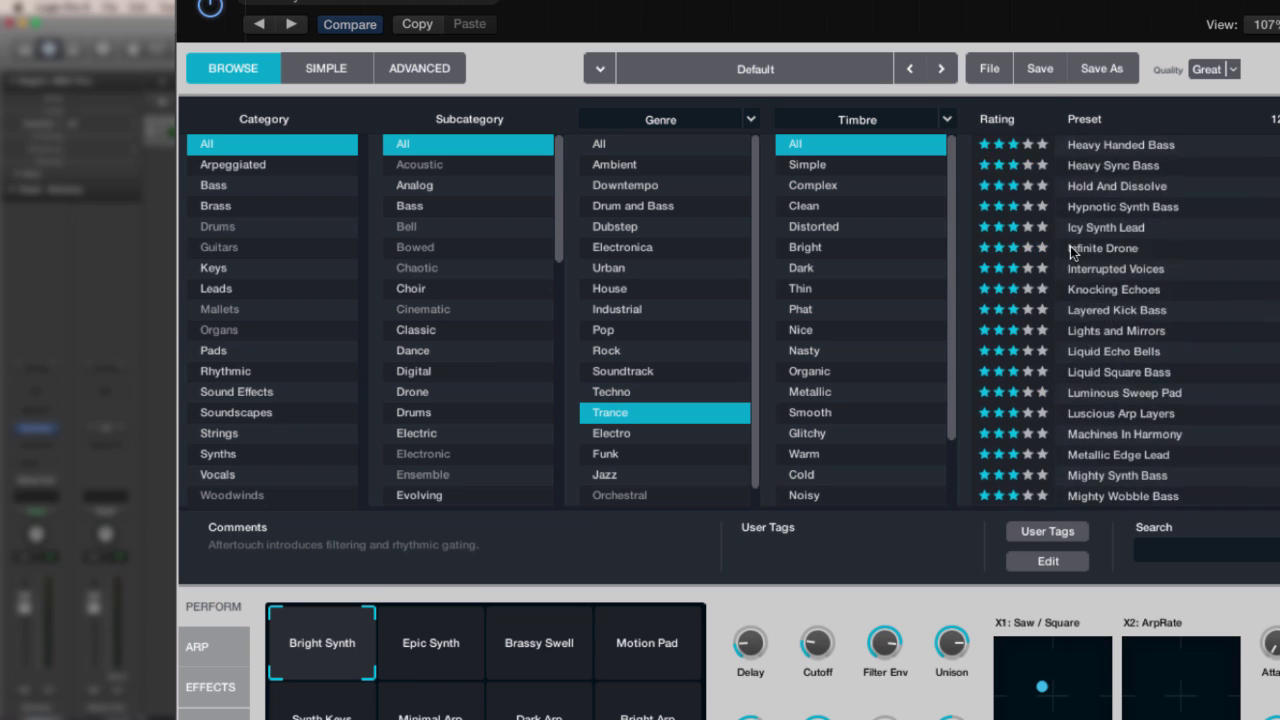
left_click(834, 78)
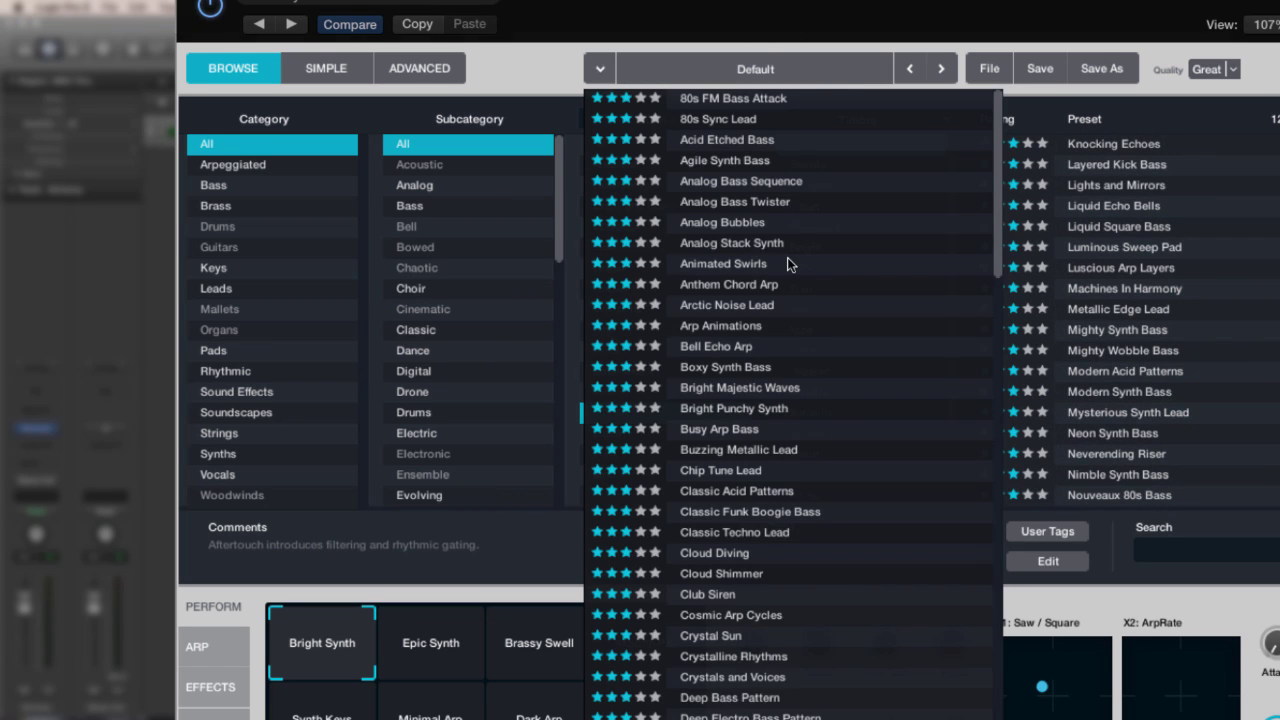
scroll(787, 257, "down", 5)
scroll(787, 257, "down", 15)
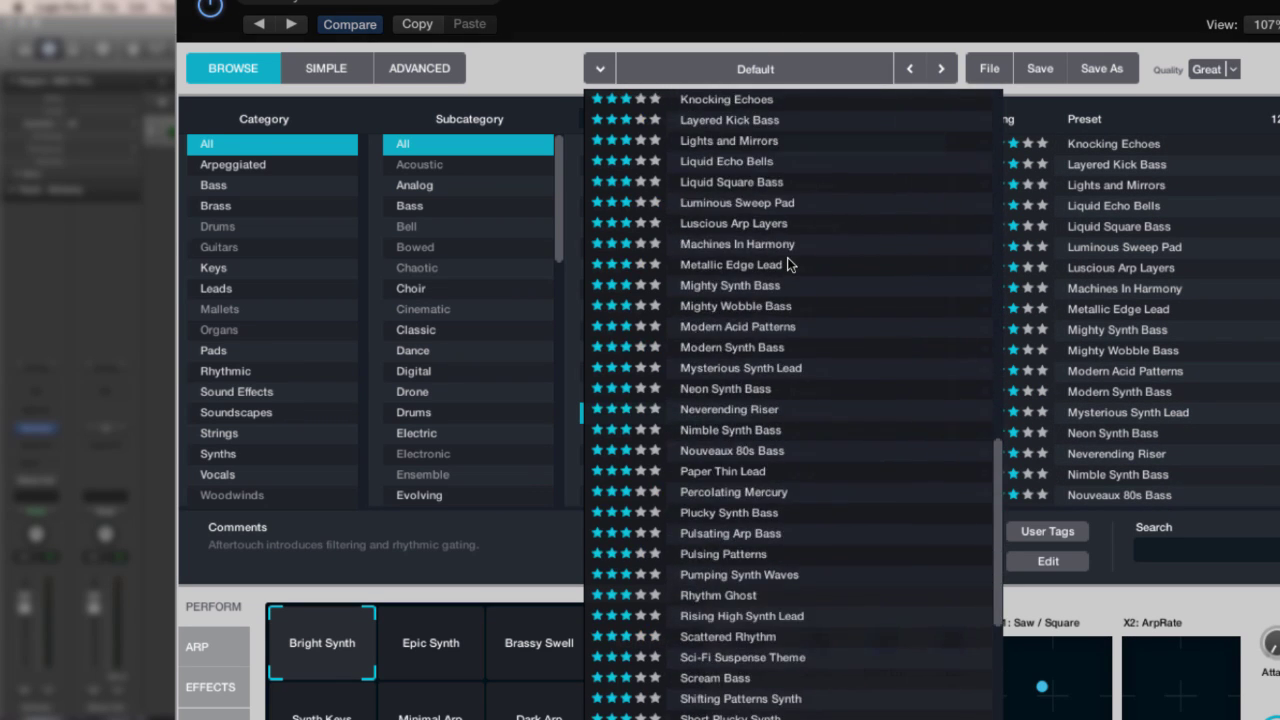
scroll(787, 257, "up", 10)
left_click(520, 72)
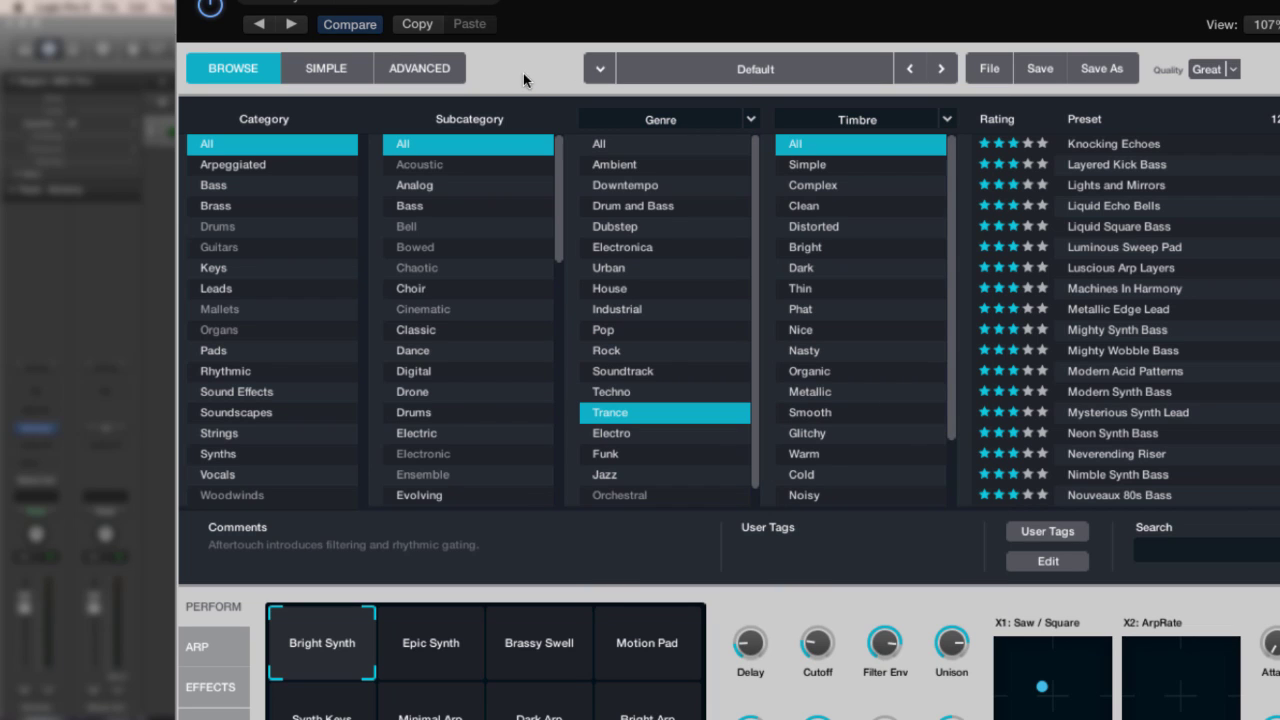
Filter presets by genre through Downtempo and Electronica, ending on Industrial
left_click(648, 187)
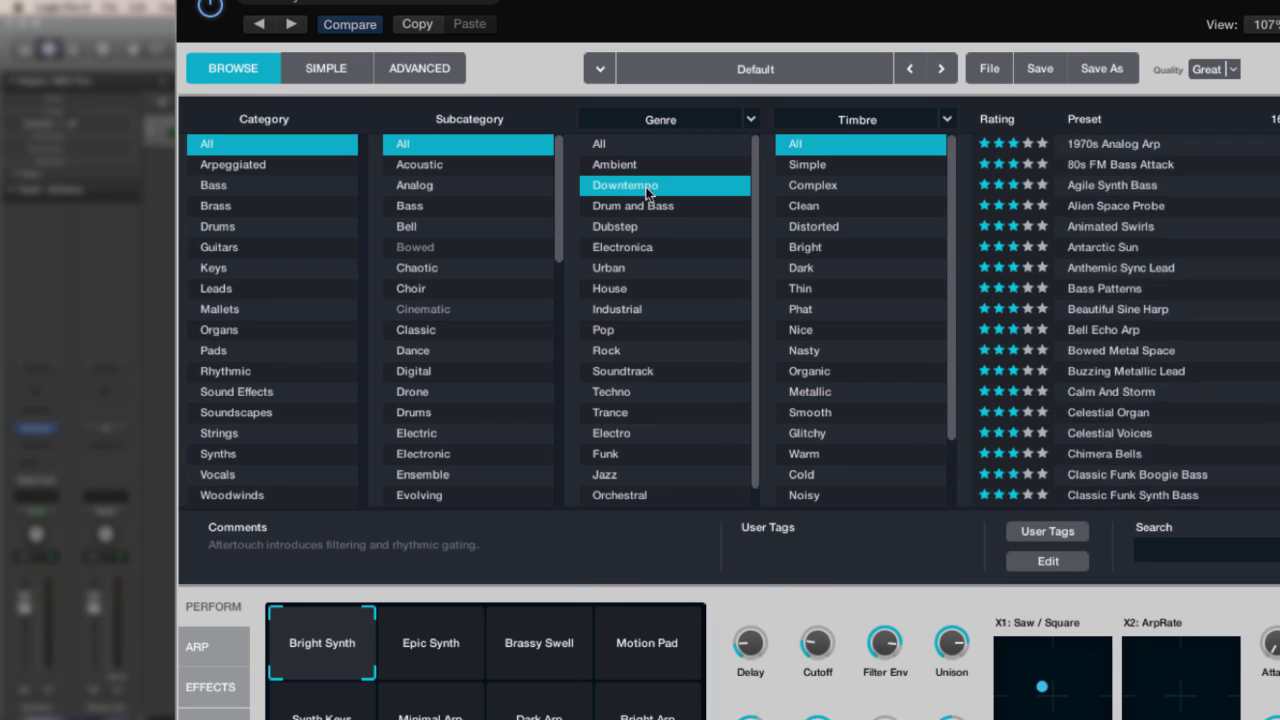
left_click(627, 251)
left_click(625, 304)
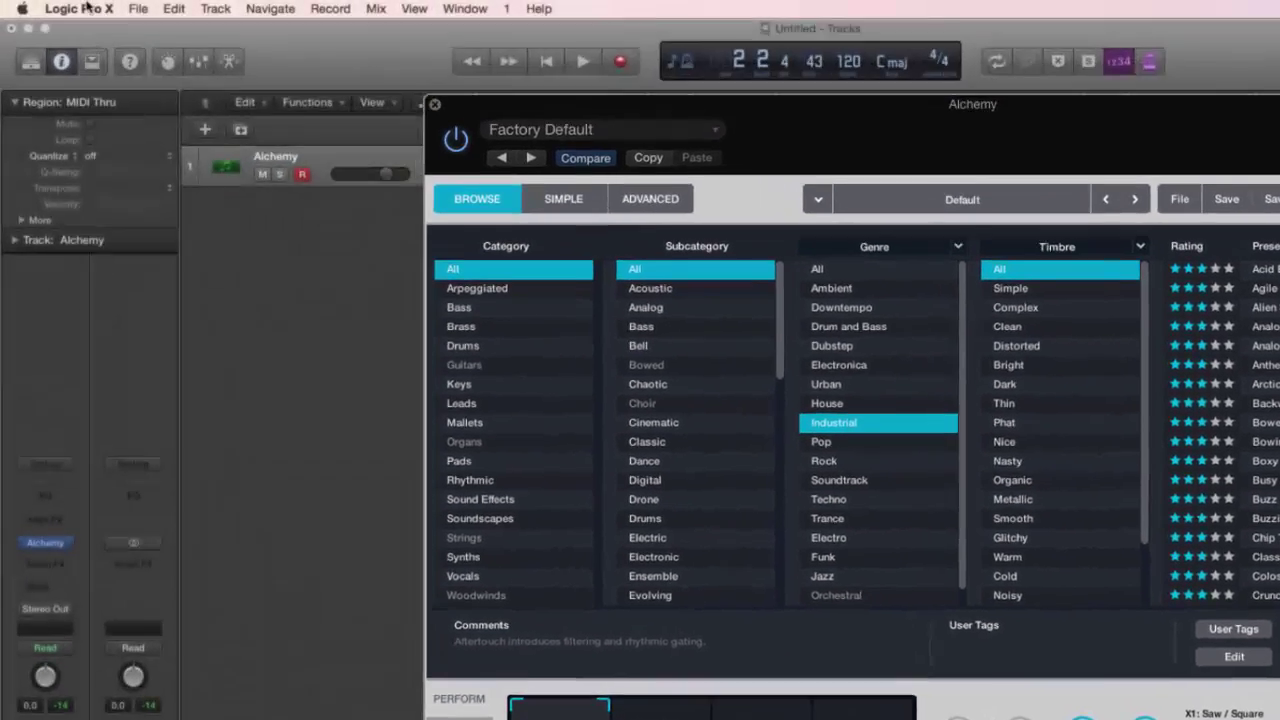
left_click(88, 8)
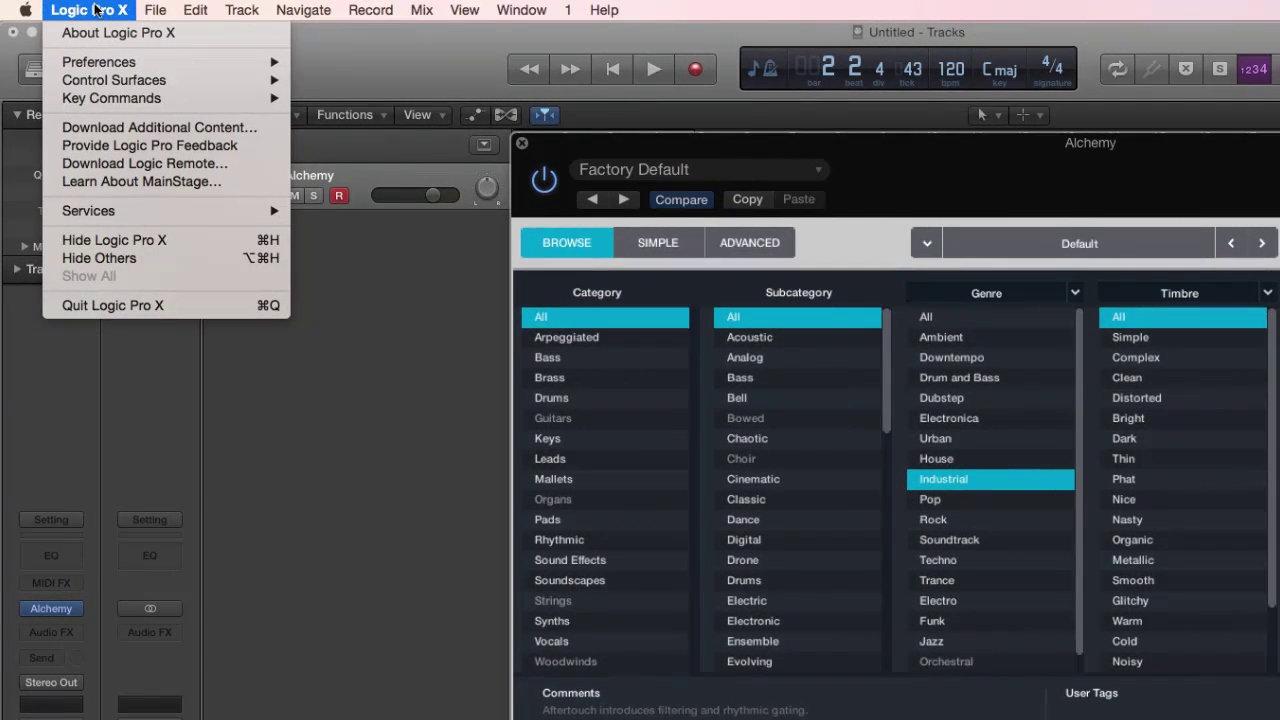
left_click(87, 124)
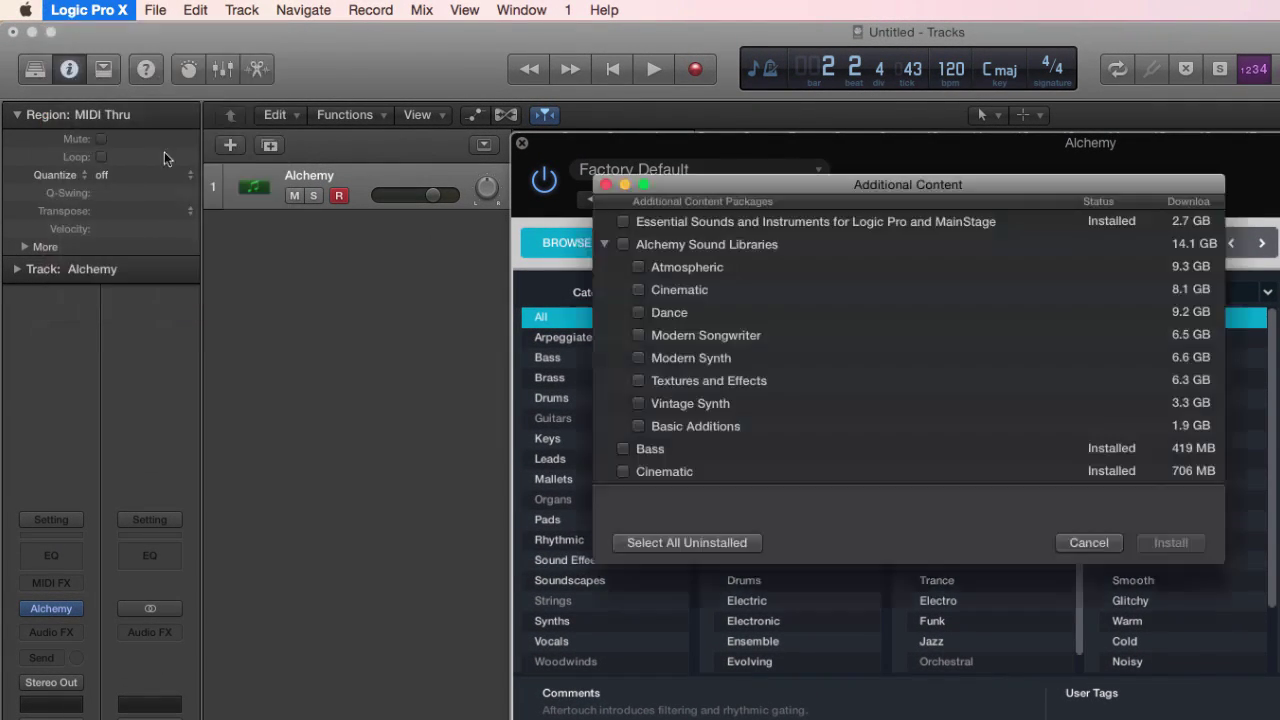
left_click(605, 244)
left_click(604, 244)
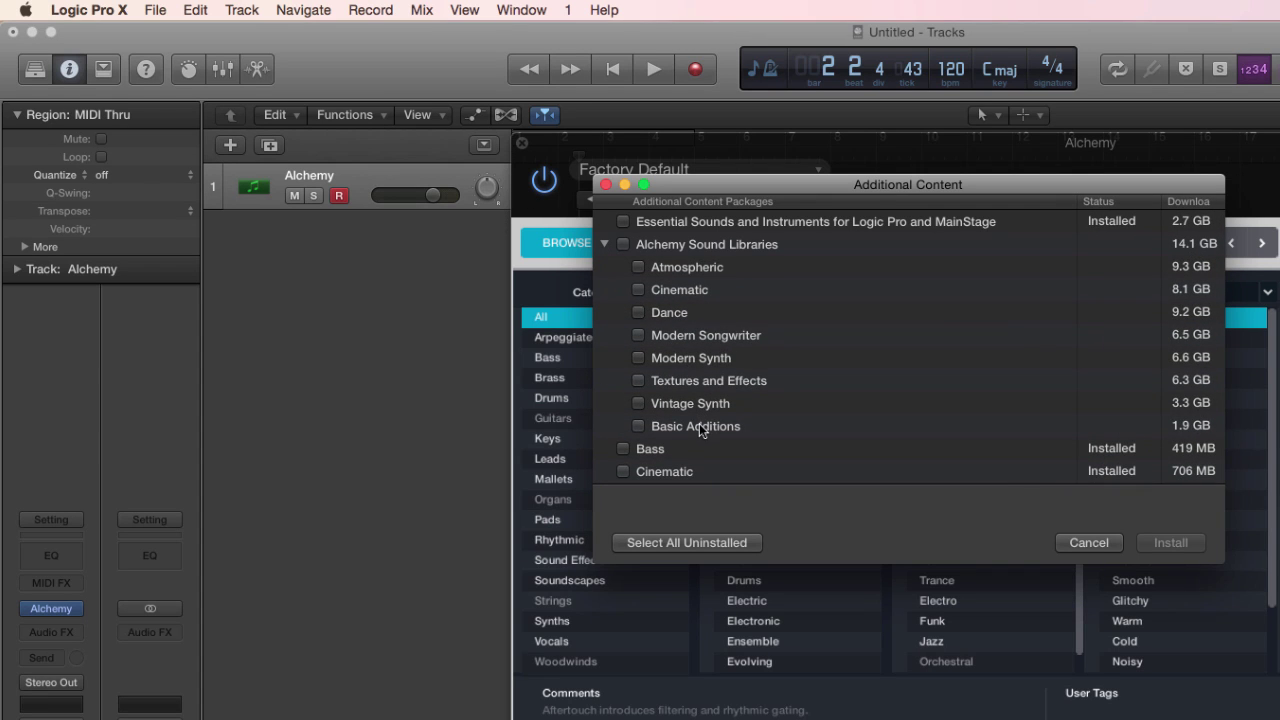
left_click(606, 185)
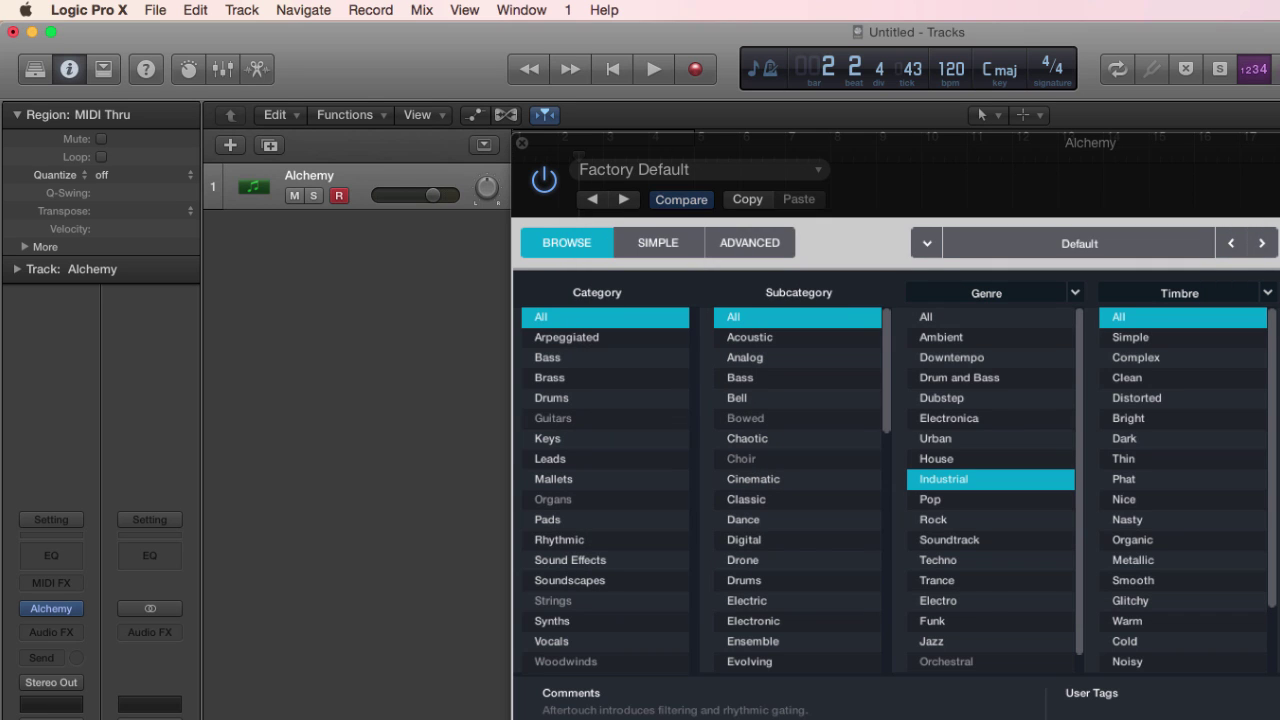
key("super+Tab")
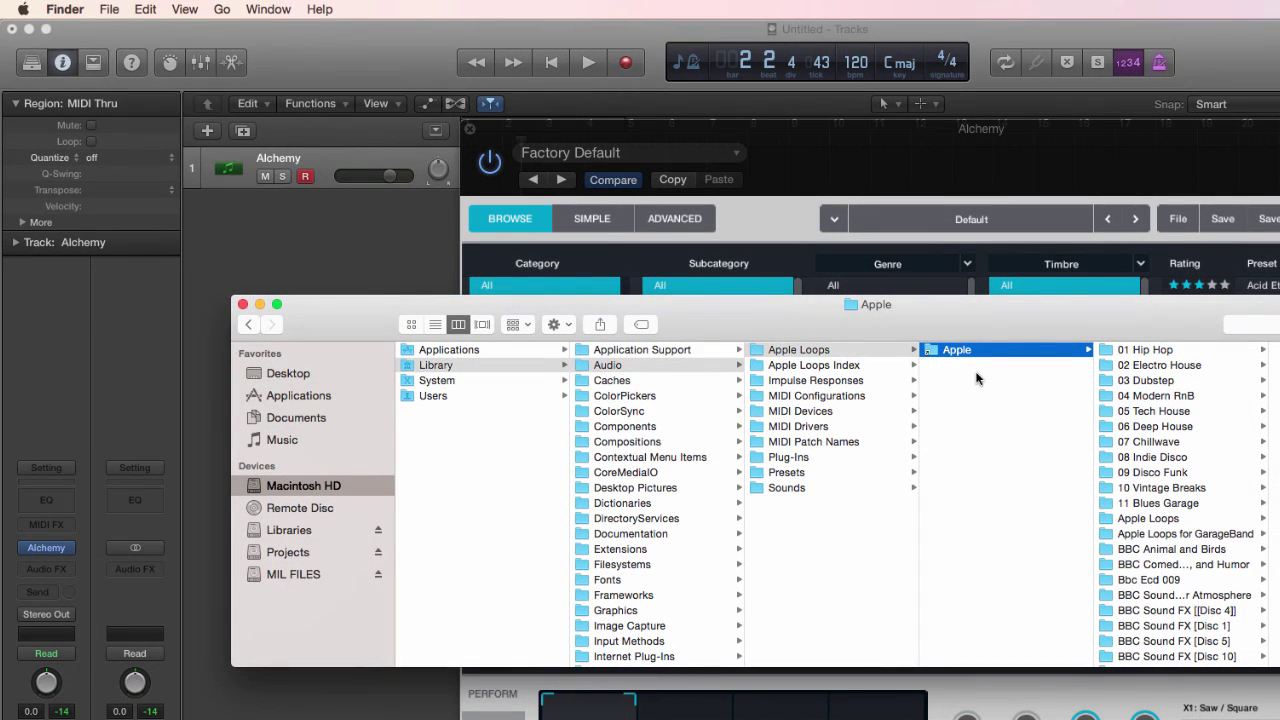
left_click(243, 305)
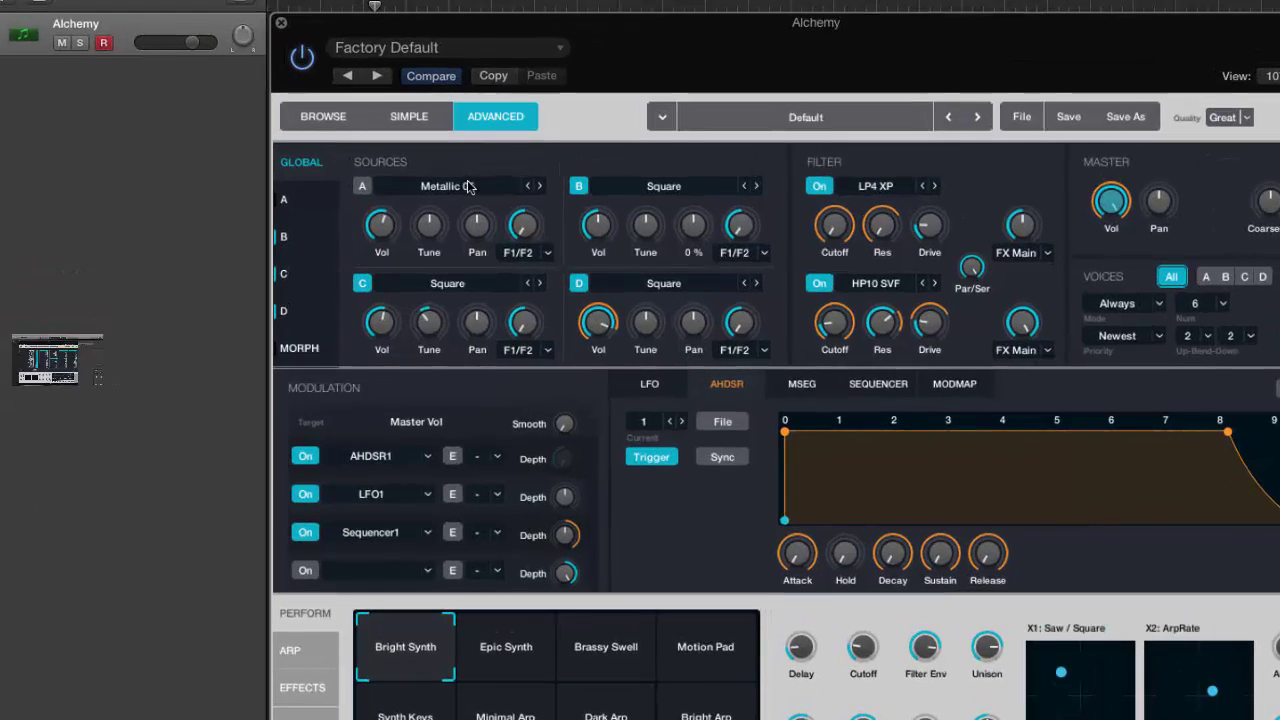
Load the basic Saw VA waveform into source A
left_click(543, 262)
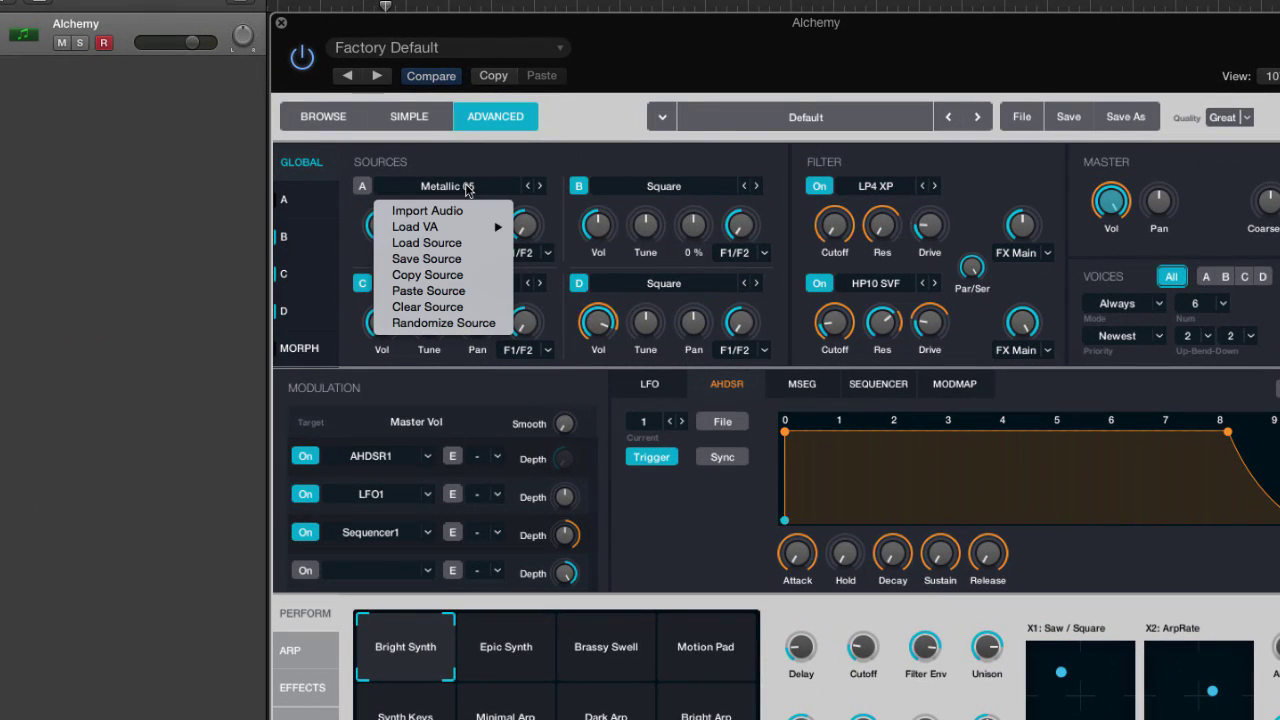
mouse_move(558, 283)
mouse_move(597, 286)
left_click(661, 227)
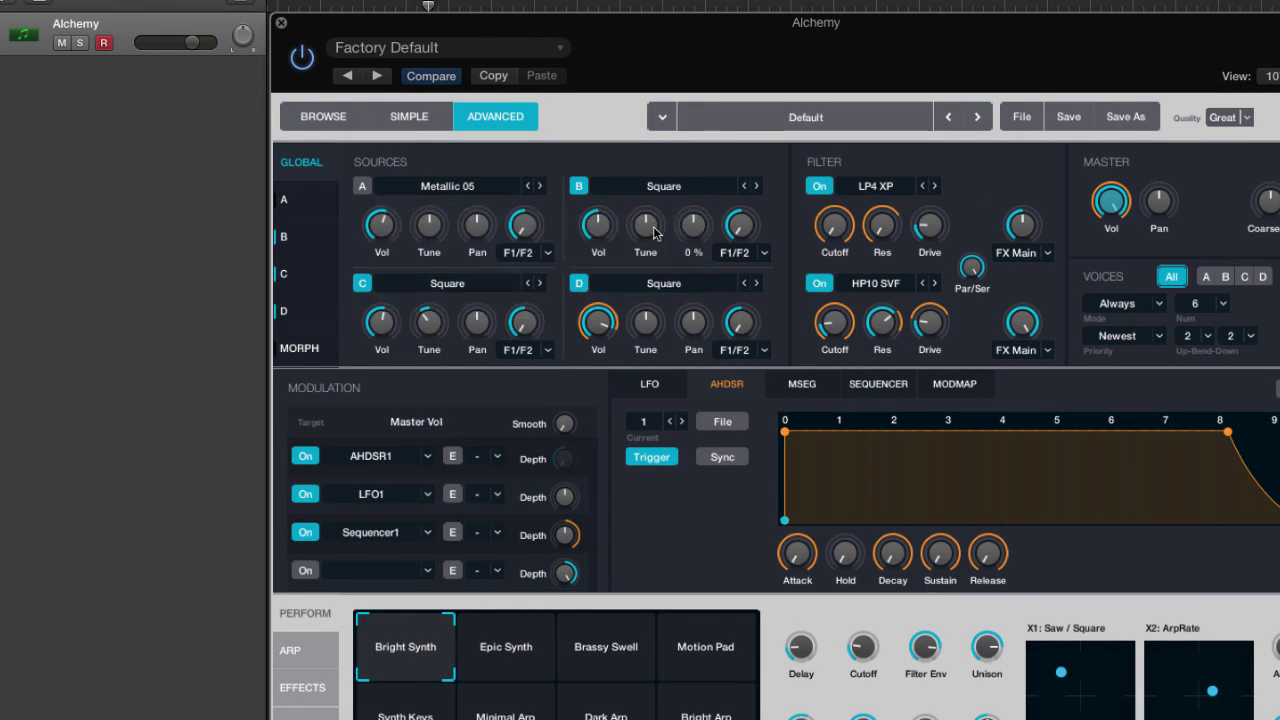
Load the complex Metallic 05 waveform into source B, then reopen source A's options
left_click(666, 188)
mouse_move(660, 227)
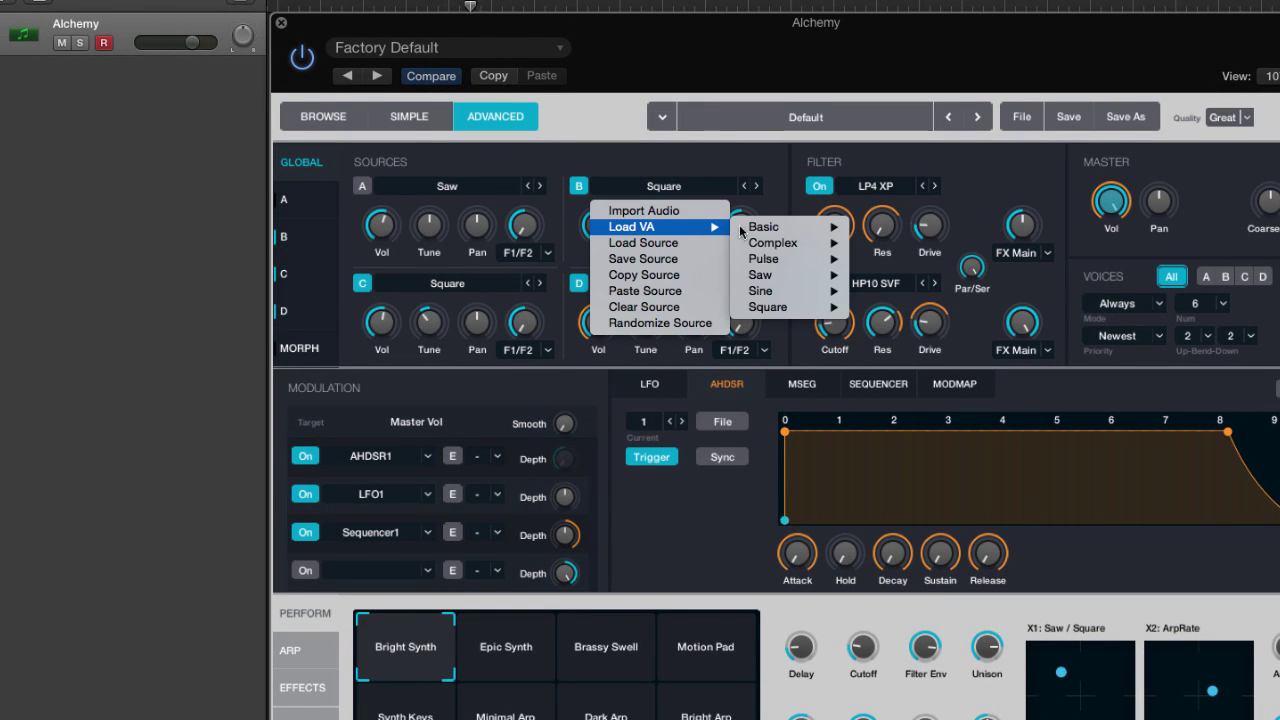
mouse_move(843, 244)
left_click(897, 246)
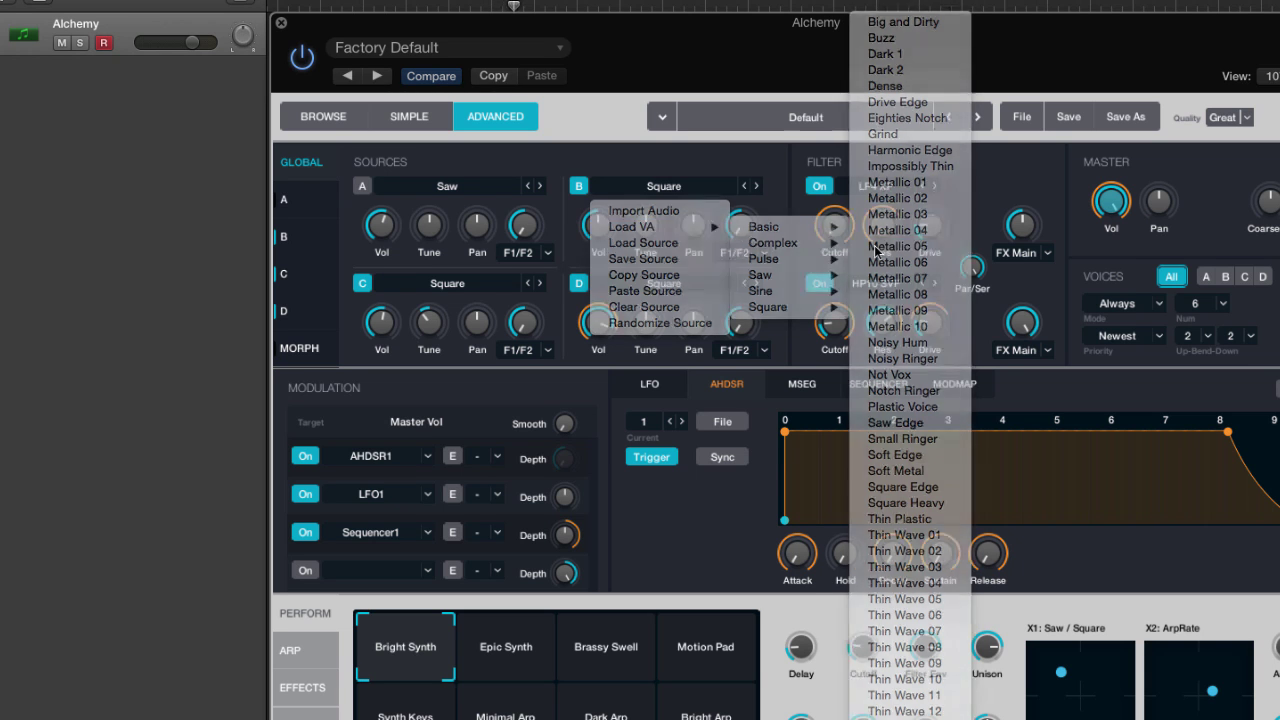
left_click(440, 186)
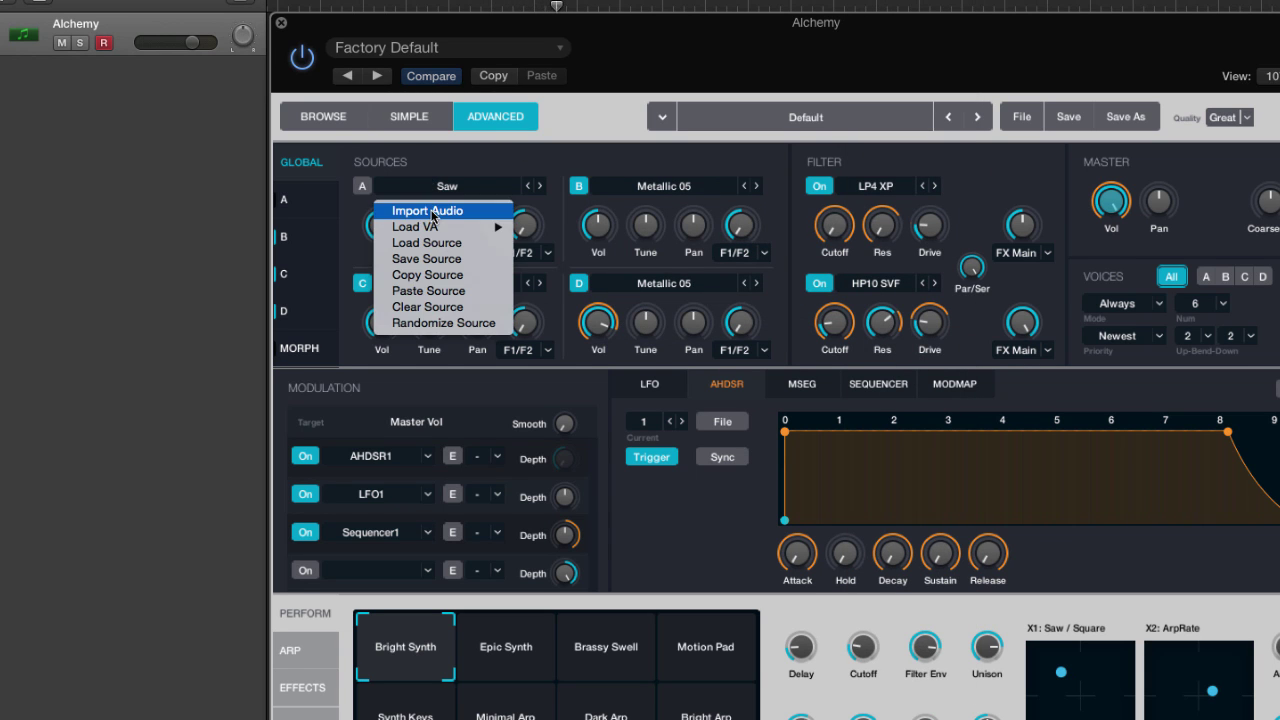
left_click(432, 213)
left_click(344, 194)
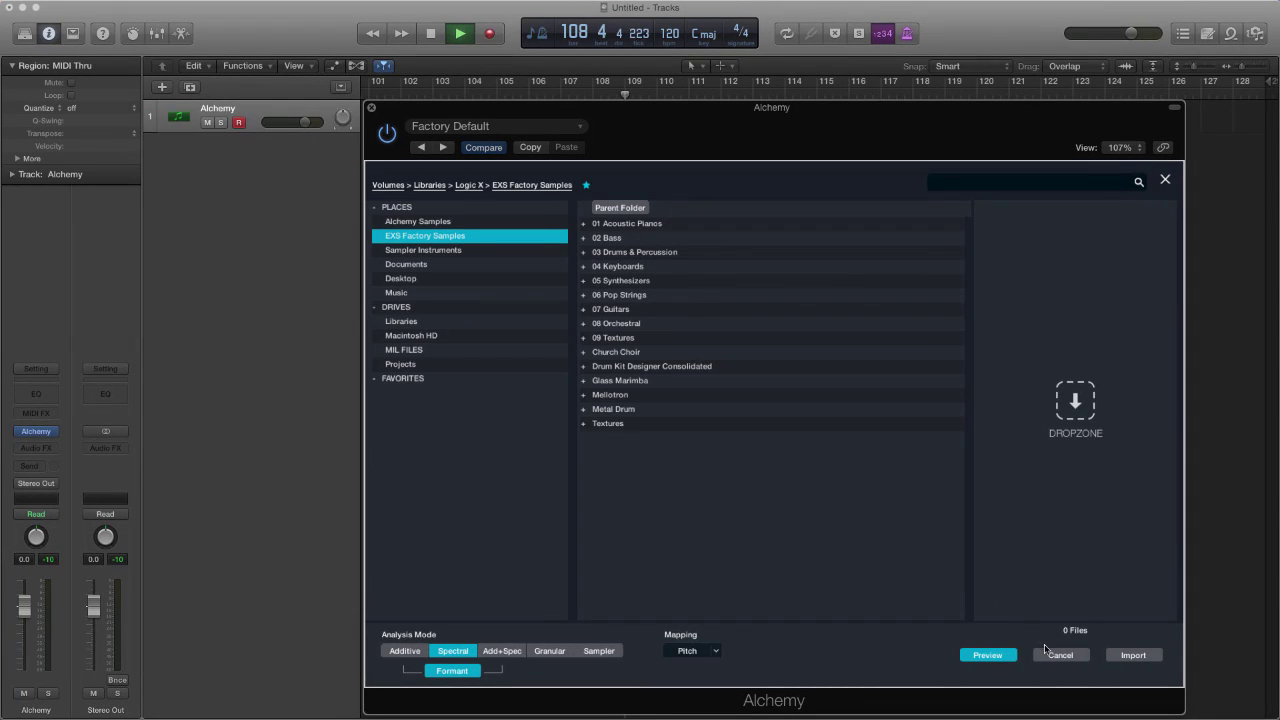
left_click(1047, 653)
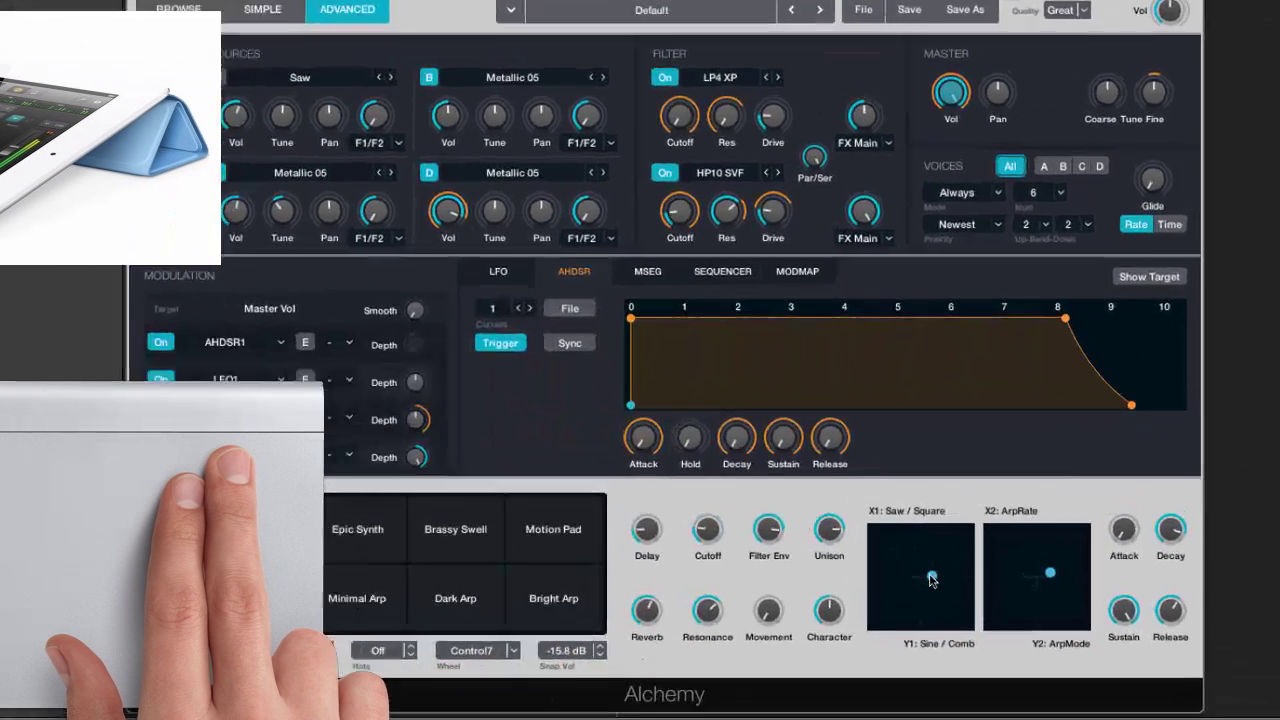
Drag the Saw/Square XY pad point from the upper right down toward the lower left
mouse_move(1005, 601)
left_mouse_down()
mouse_move(980, 632)
mouse_move(989, 592)
left_mouse_up()
left_click_drag(845, 465, 780, 555)
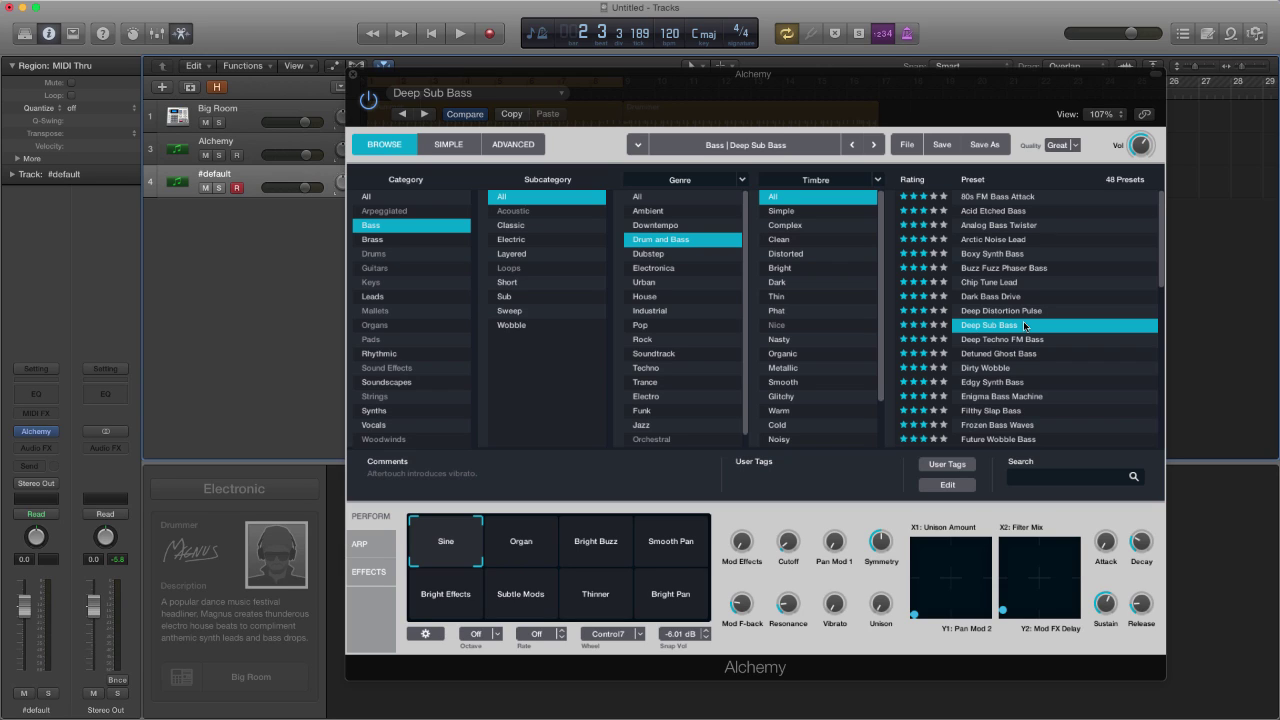
Start playback and audition Deep Techno FM Bass, Detuned Ghost Bass, Dirty Wobble and Boxy Synth Bass
key("space")
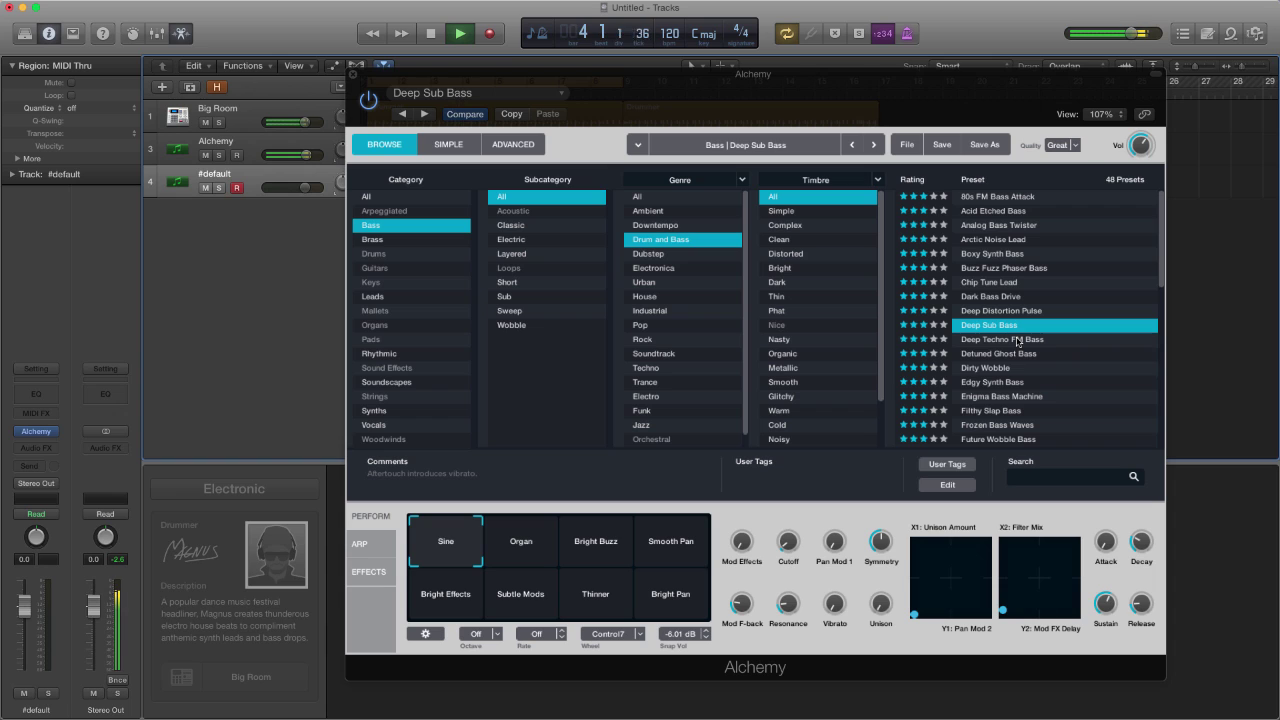
left_click(1018, 340)
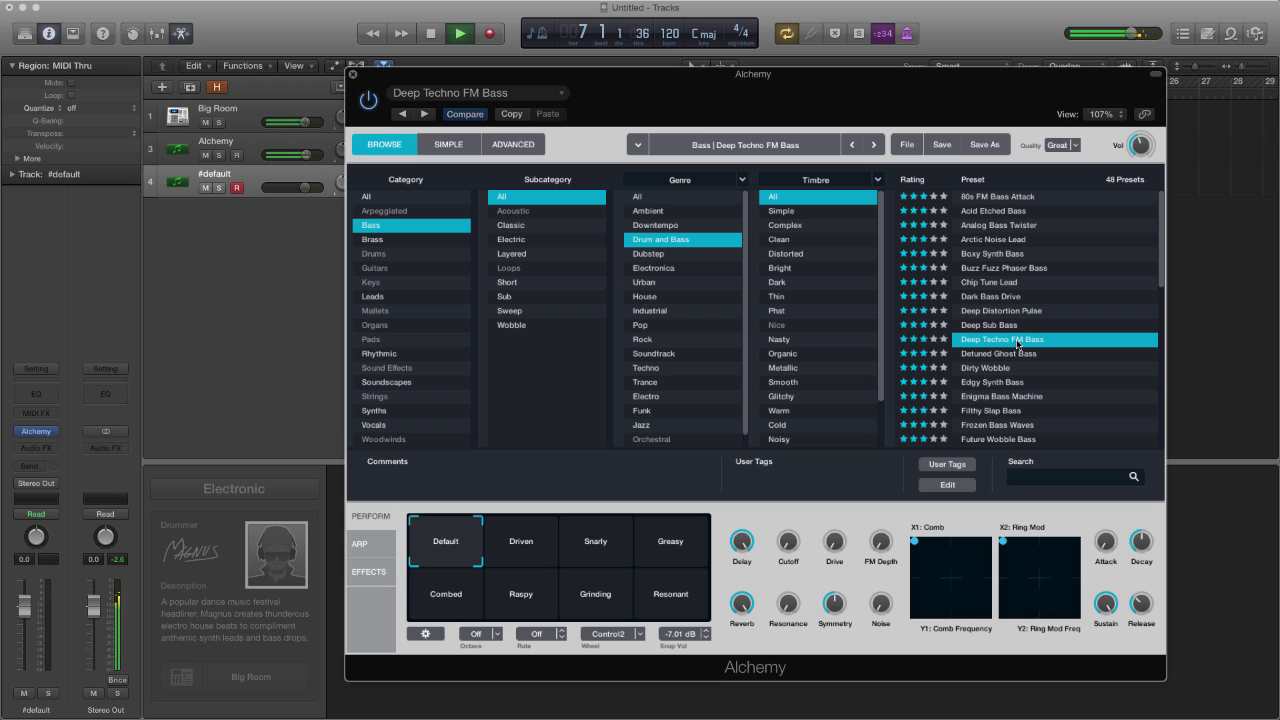
left_click(1011, 355)
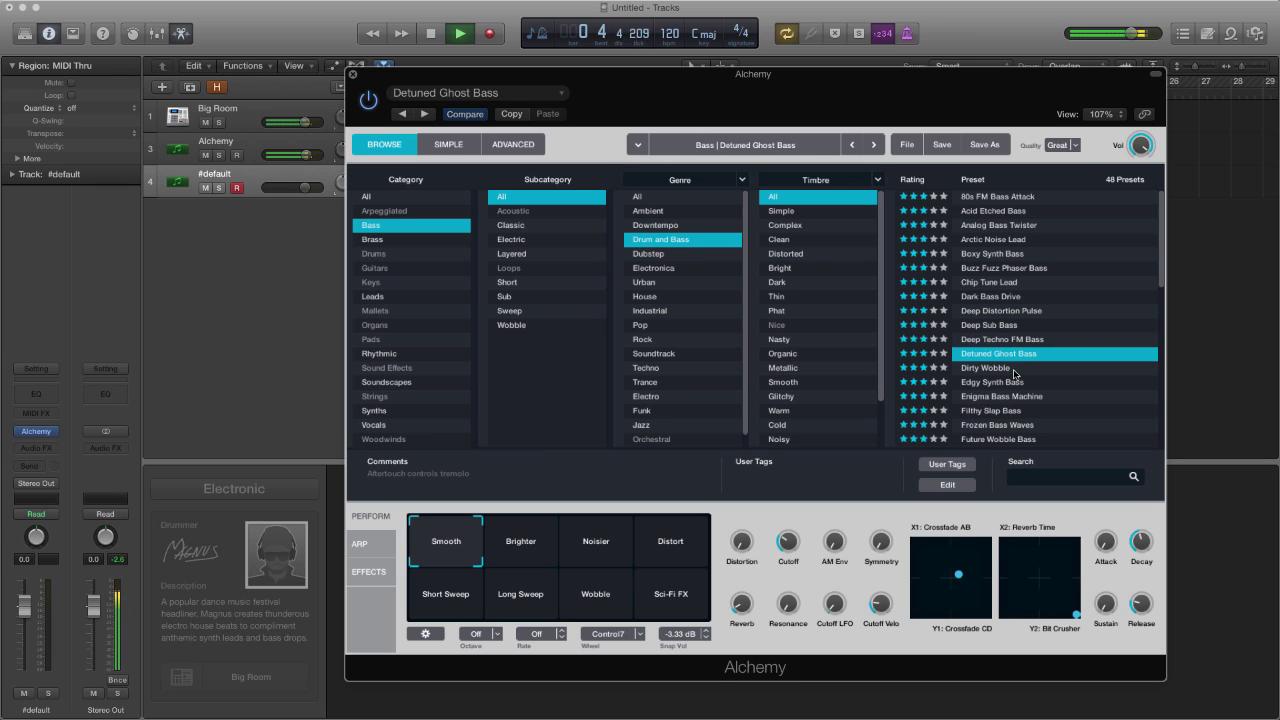
left_click(1015, 372)
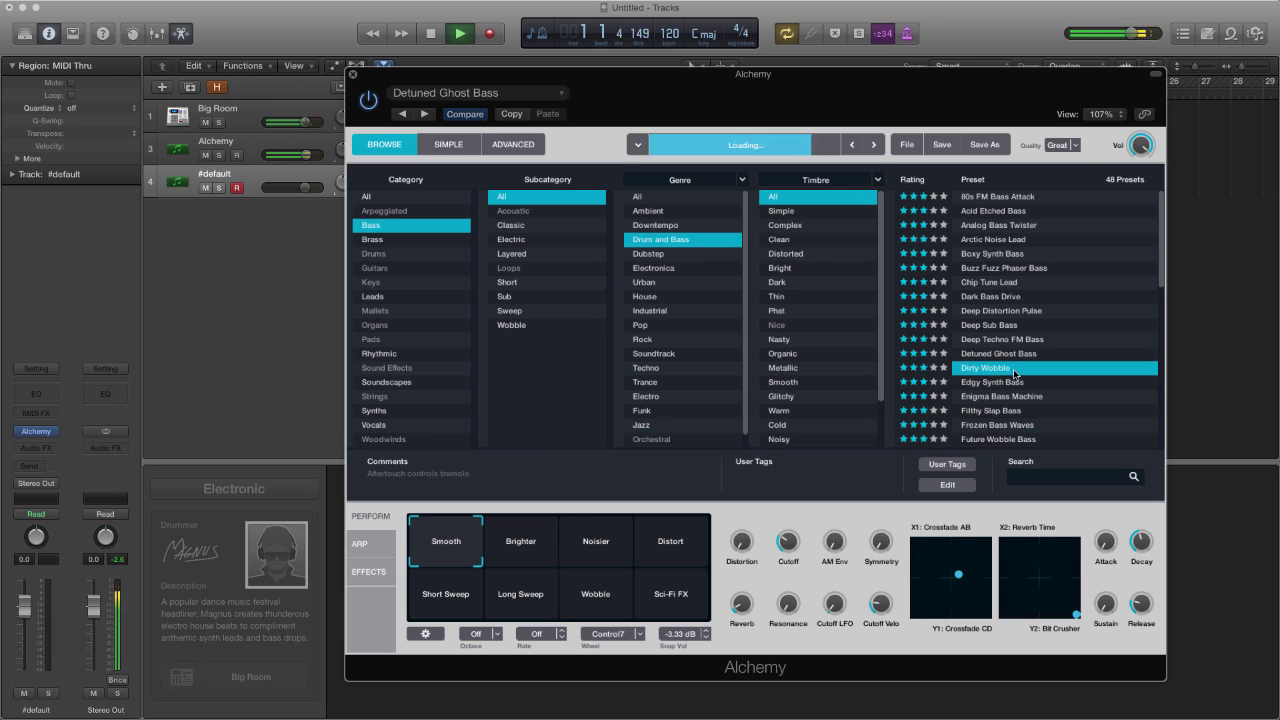
left_click(1000, 254)
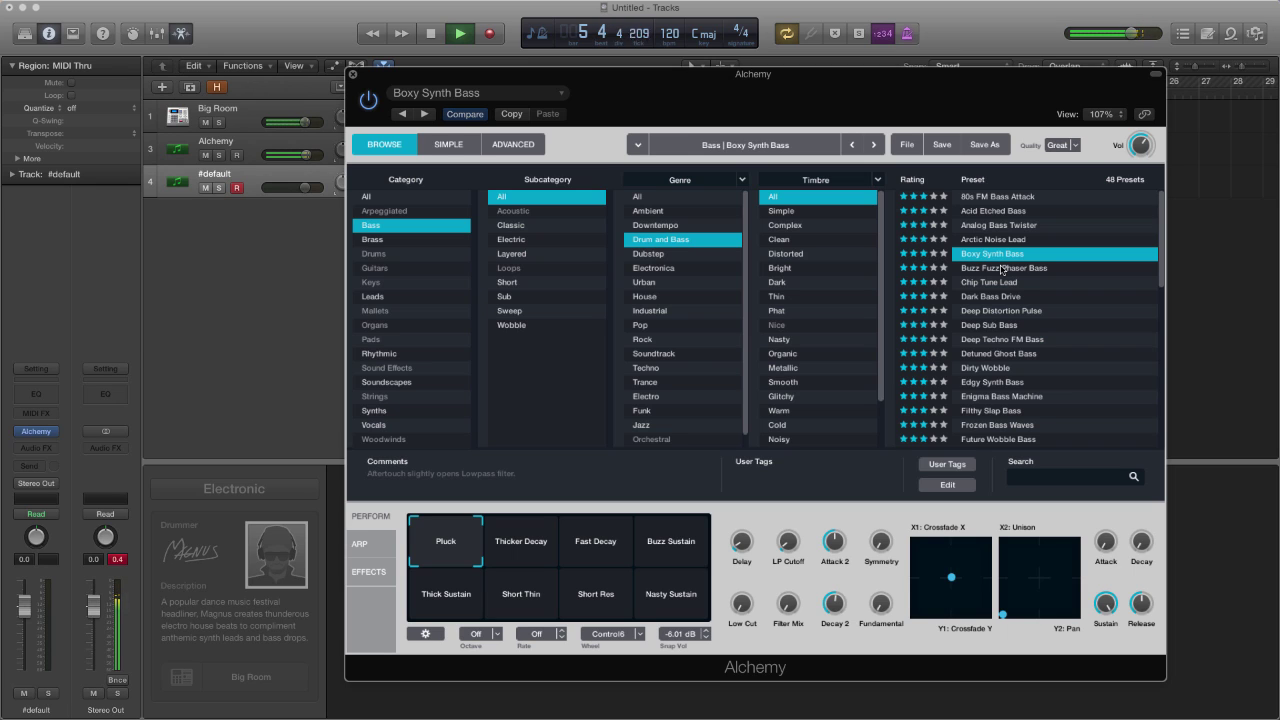
Try Buzz Fuzz Phaser Bass and Pumping Synth Waves, settling on Nouveaux 80s Bass
left_click(1001, 269)
scroll(1002, 358, "down", 6)
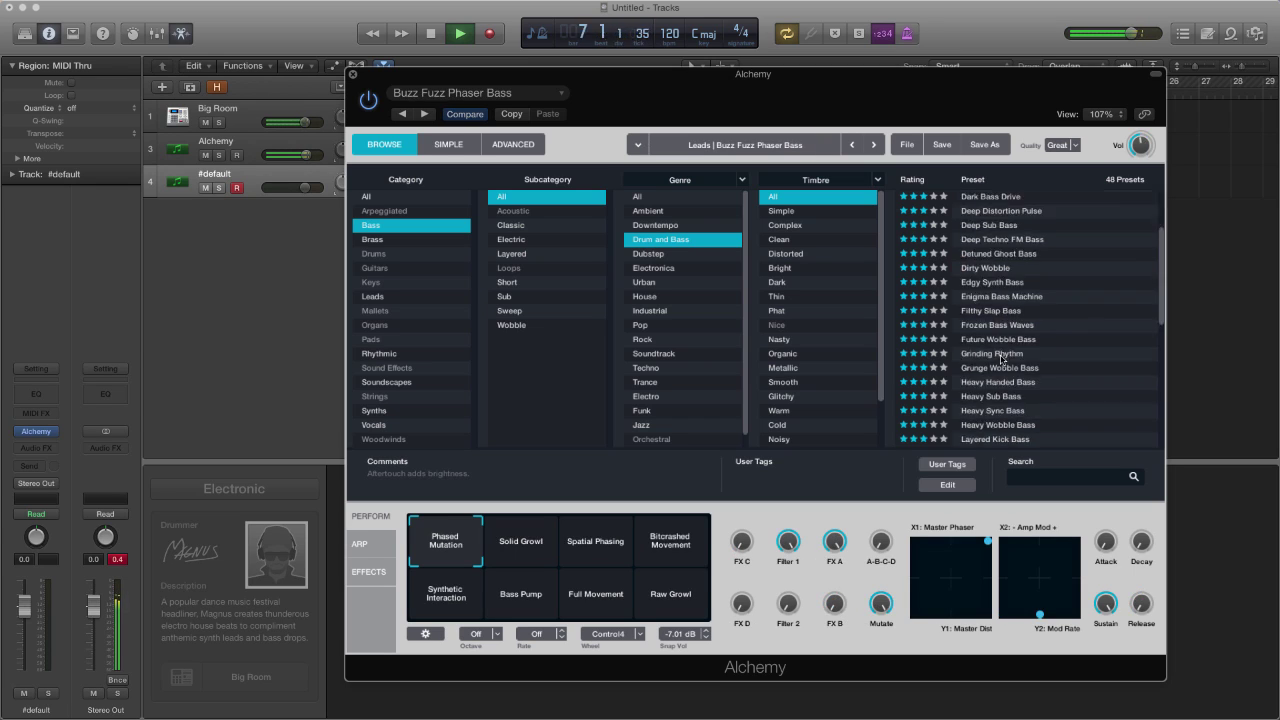
left_click(1002, 355)
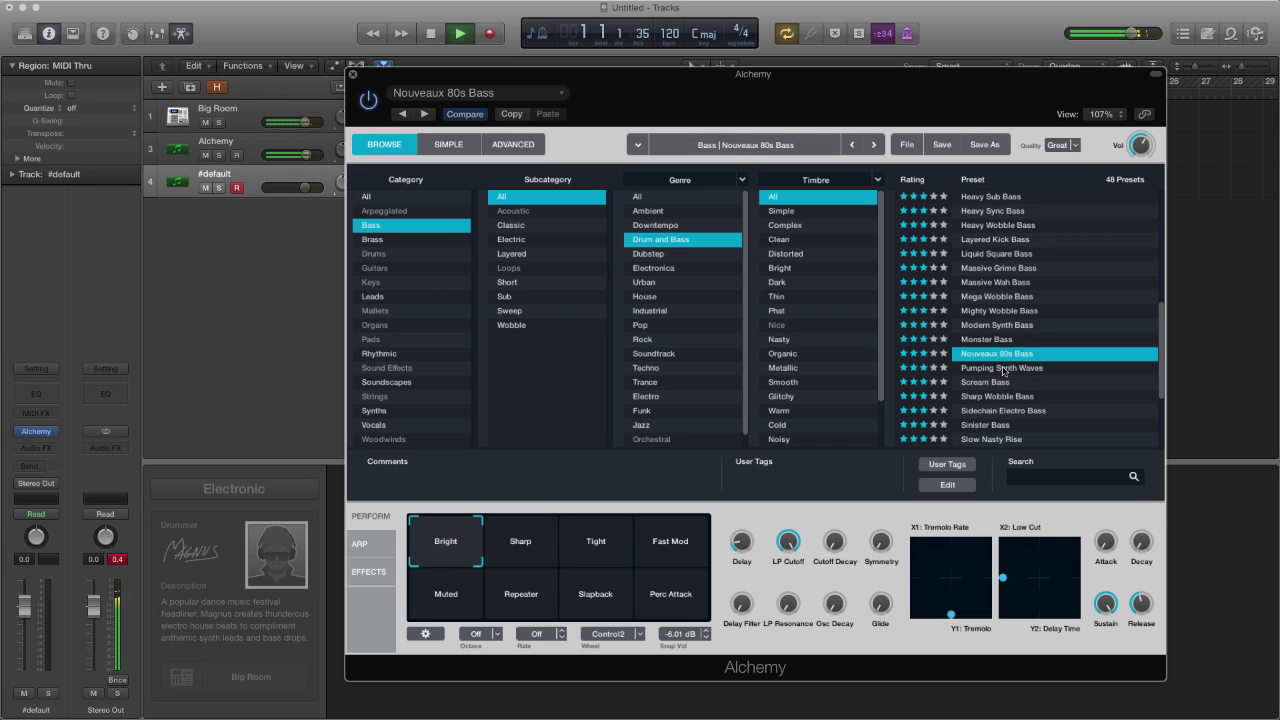
left_click(1003, 369)
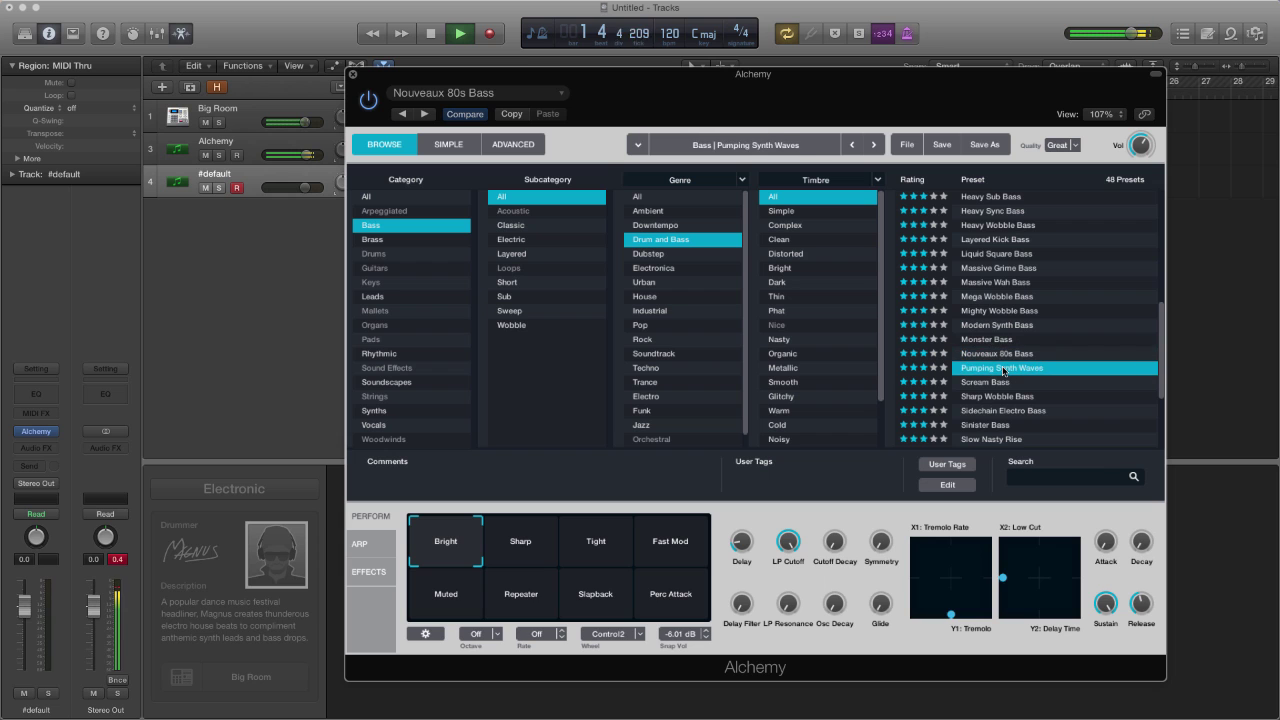
left_click(1001, 355)
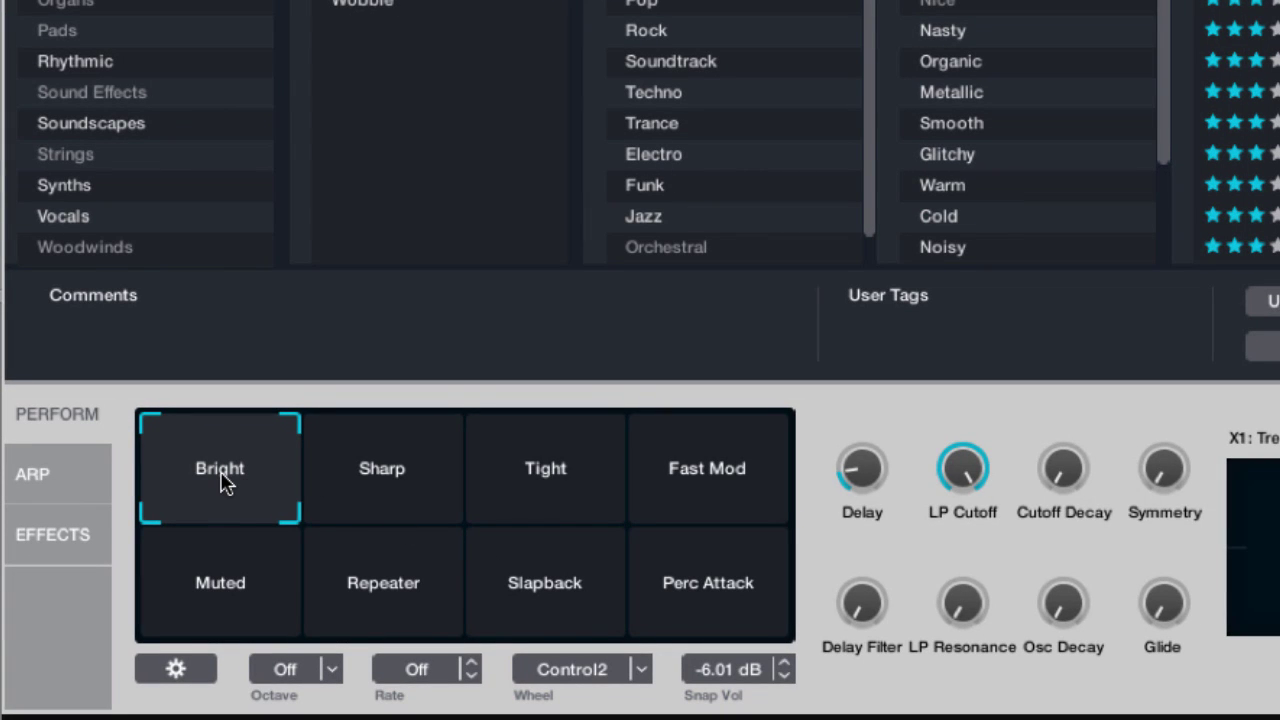
Sweep the Perform pads from Bright toward Repeater, back between Sharp and Tight, then return to the browser
left_click_drag(220, 478, 700, 498)
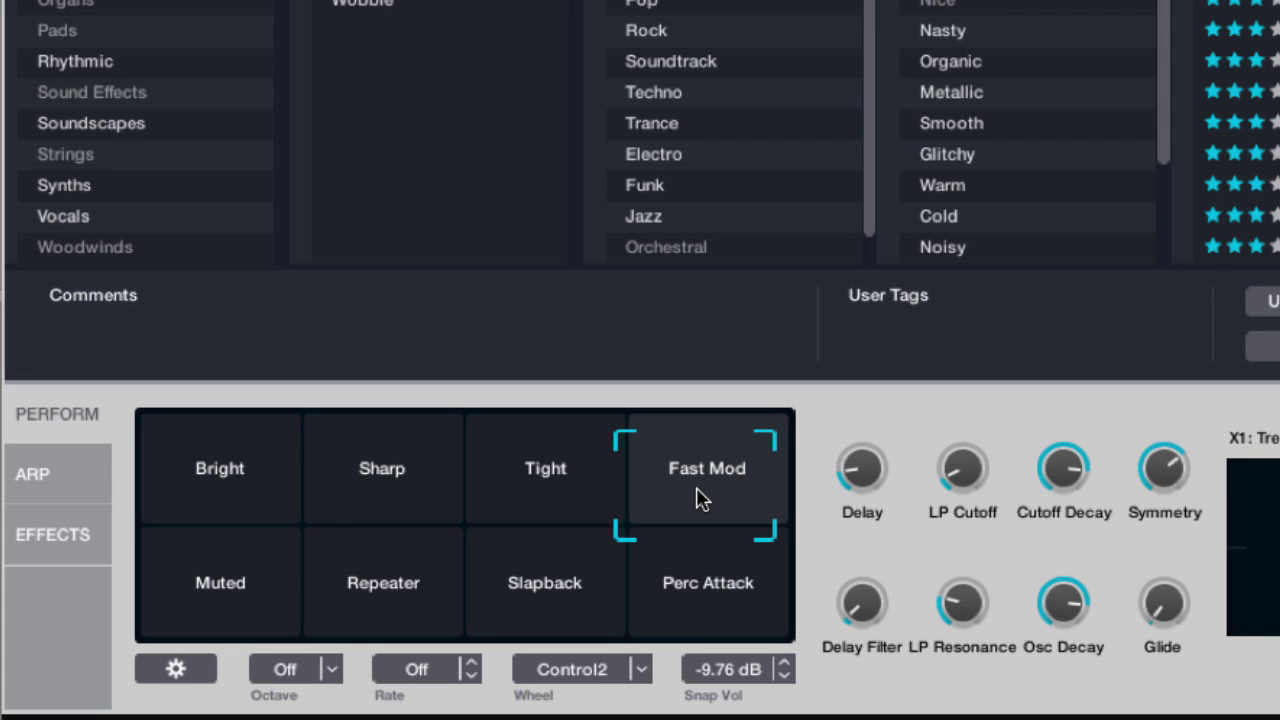
left_click_drag(700, 498, 393, 488)
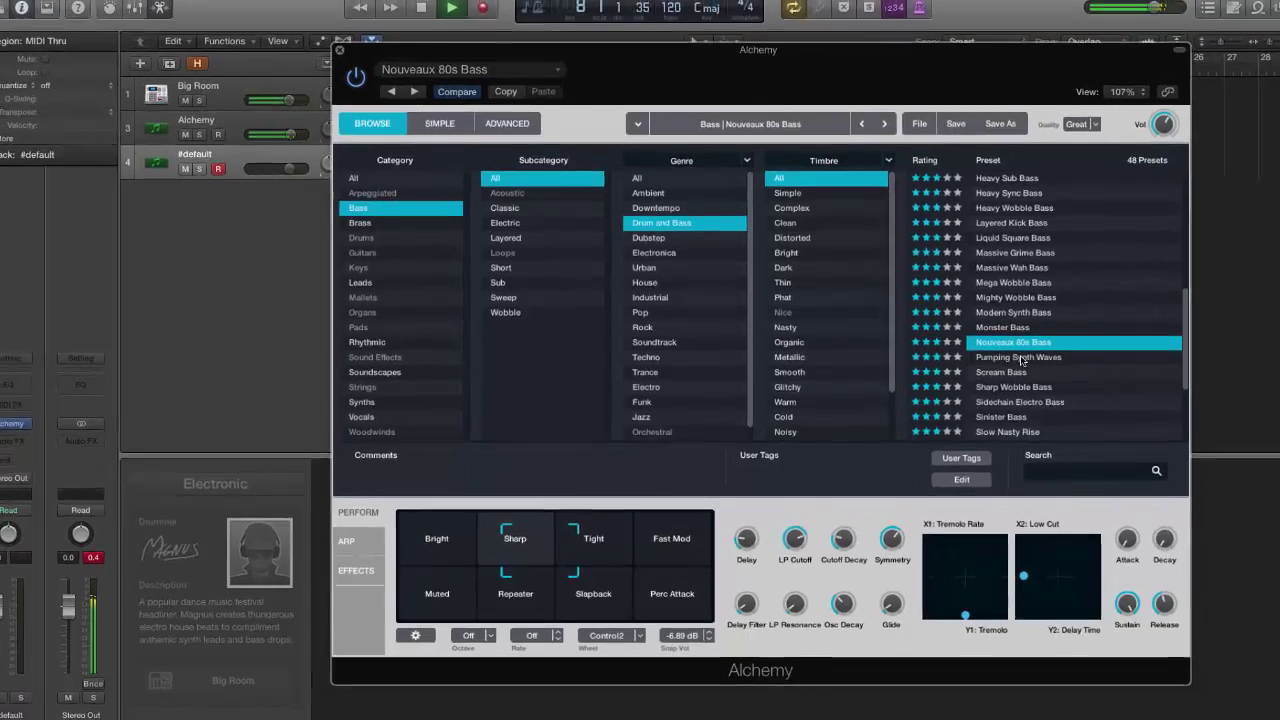
left_click(499, 123)
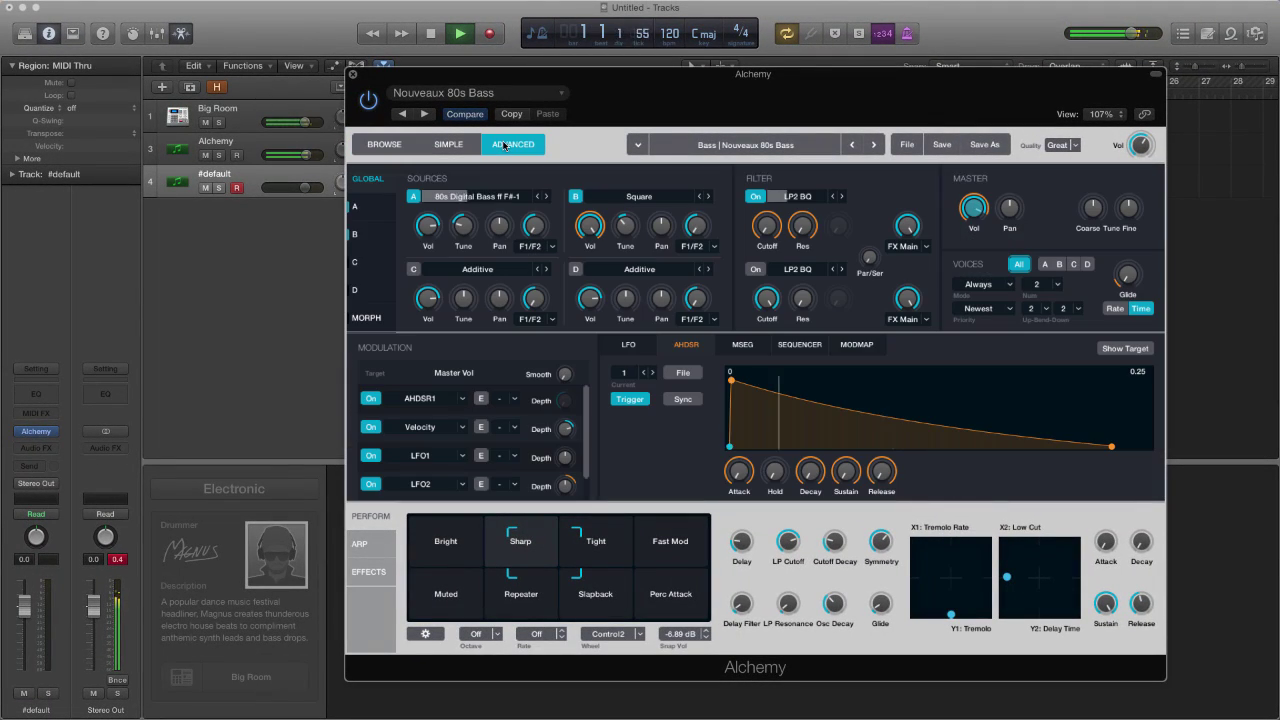
left_click(396, 148)
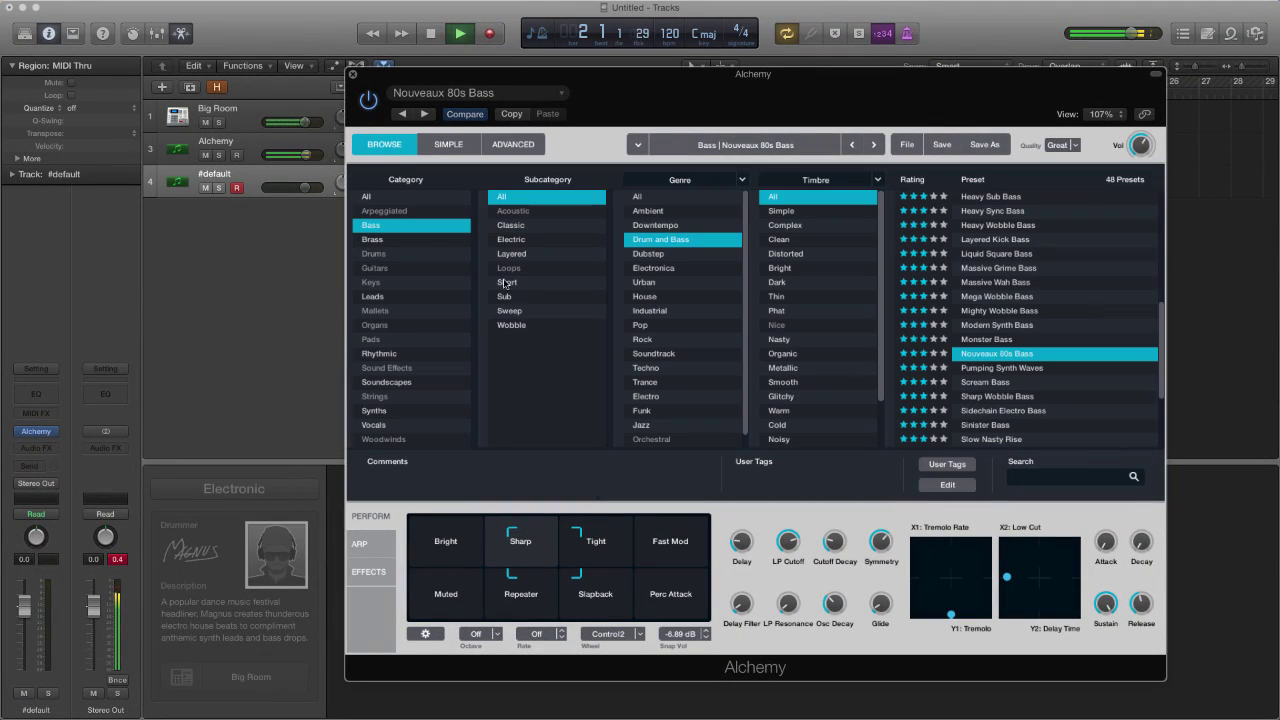
Filter Alchemy's presets to the Keys category across all genres
left_click(378, 229)
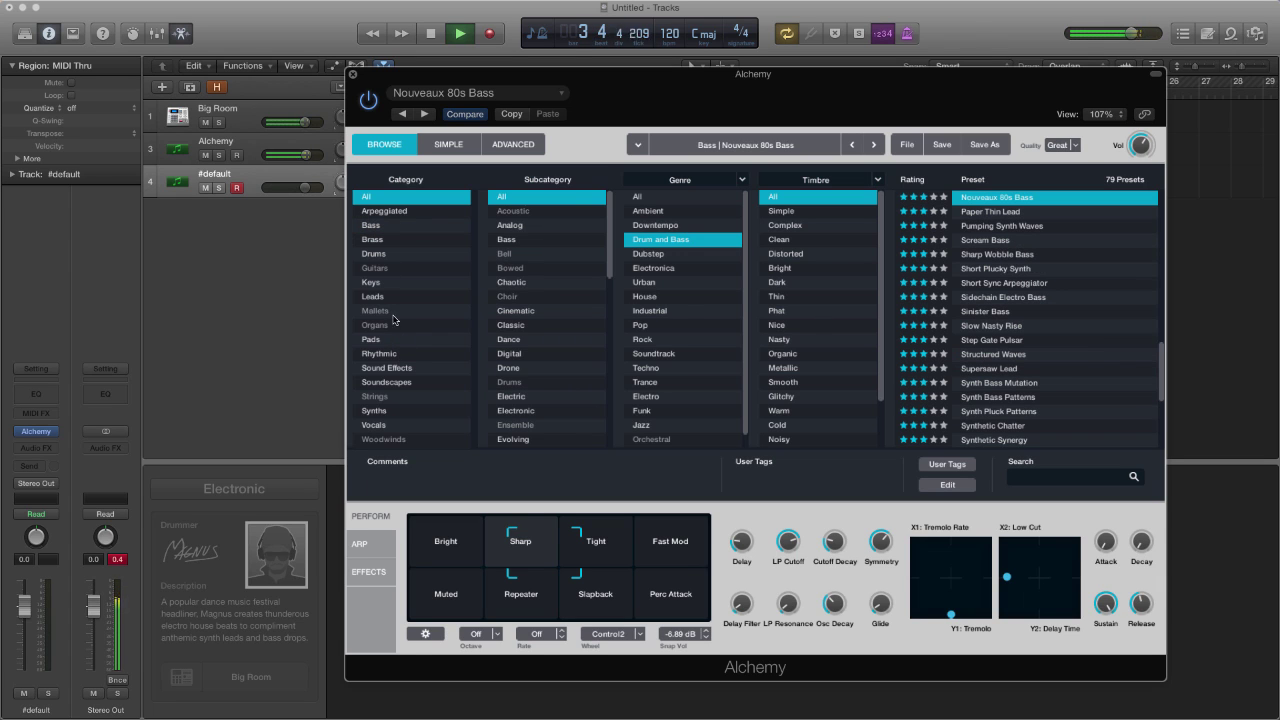
left_click(382, 283)
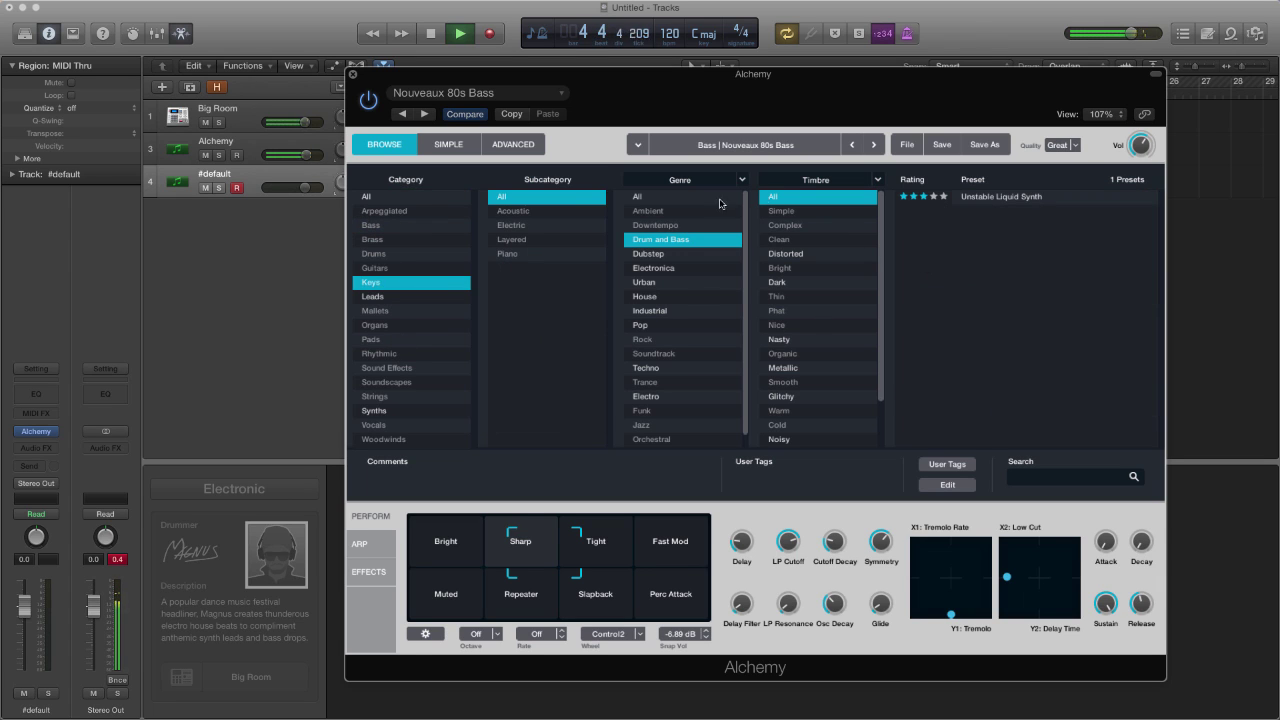
left_click(684, 198)
Audition Distant Vintage Organ, Liquid Wires, Old Fragile Vinyl Keys, Outer Lands Synth, Sea Of Sines, then Titanic Anthem
left_click(977, 241)
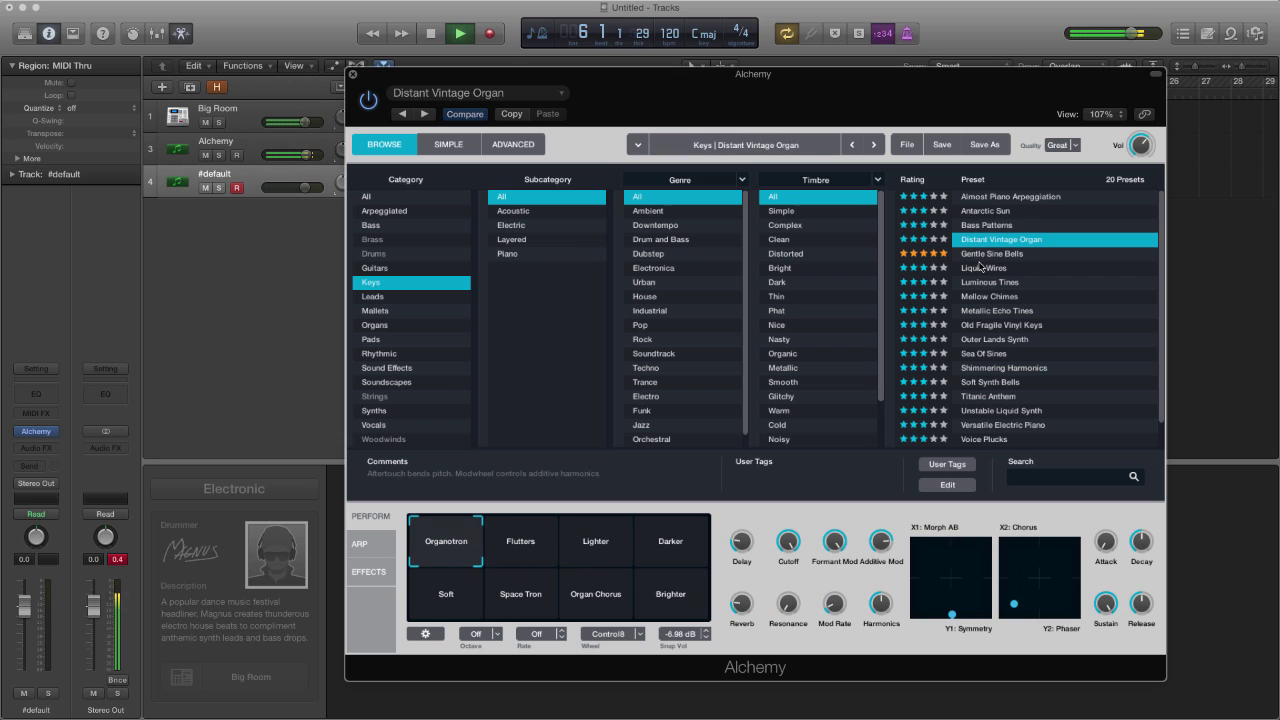
left_click(982, 270)
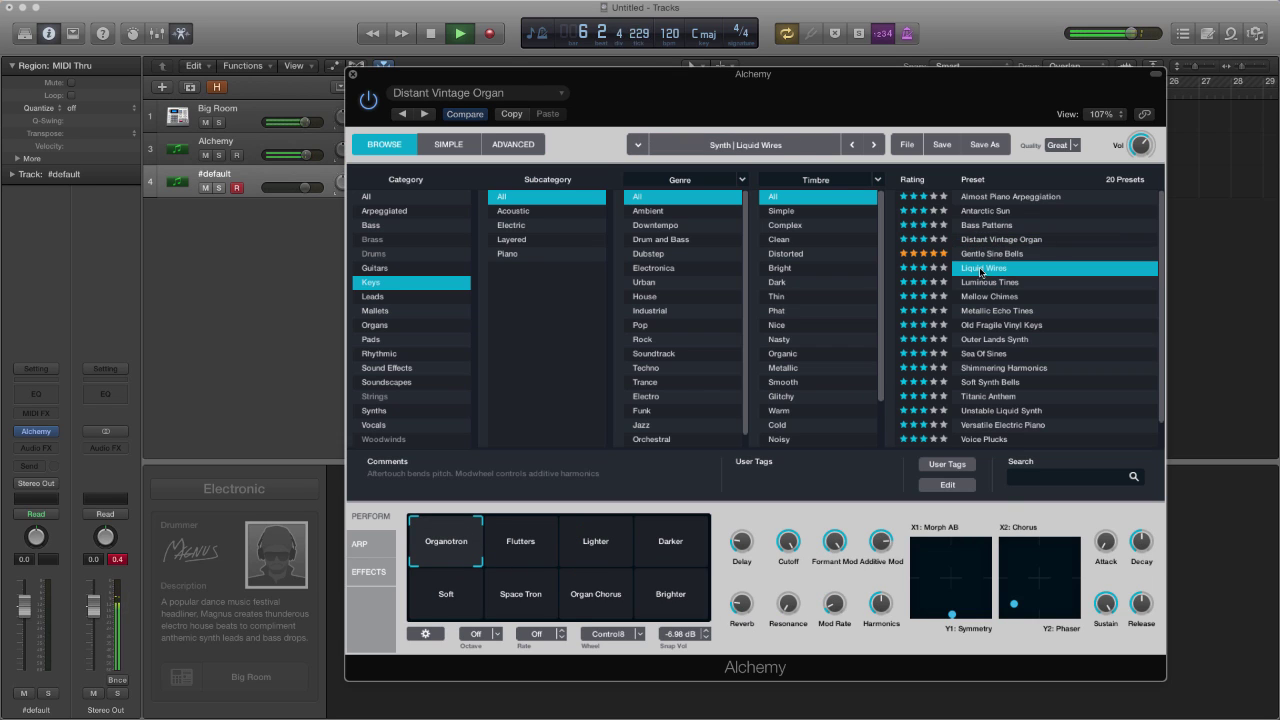
left_click(995, 328)
left_click(993, 341)
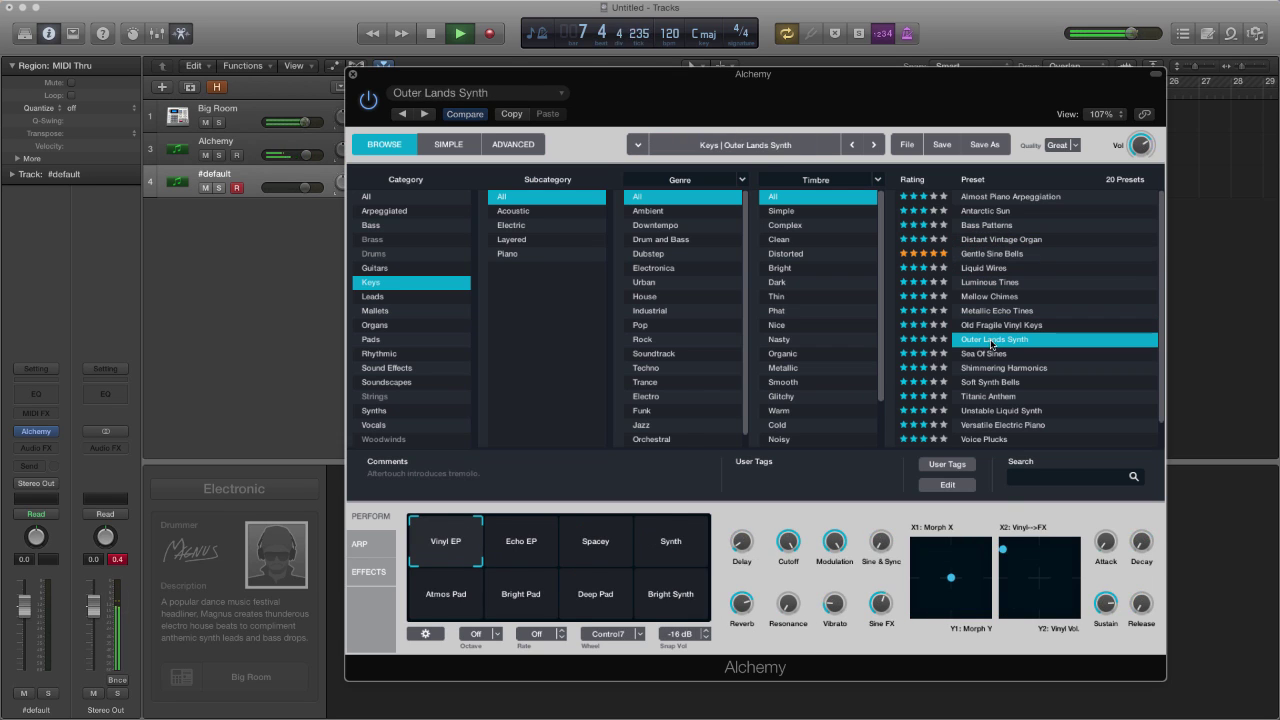
left_click(990, 355)
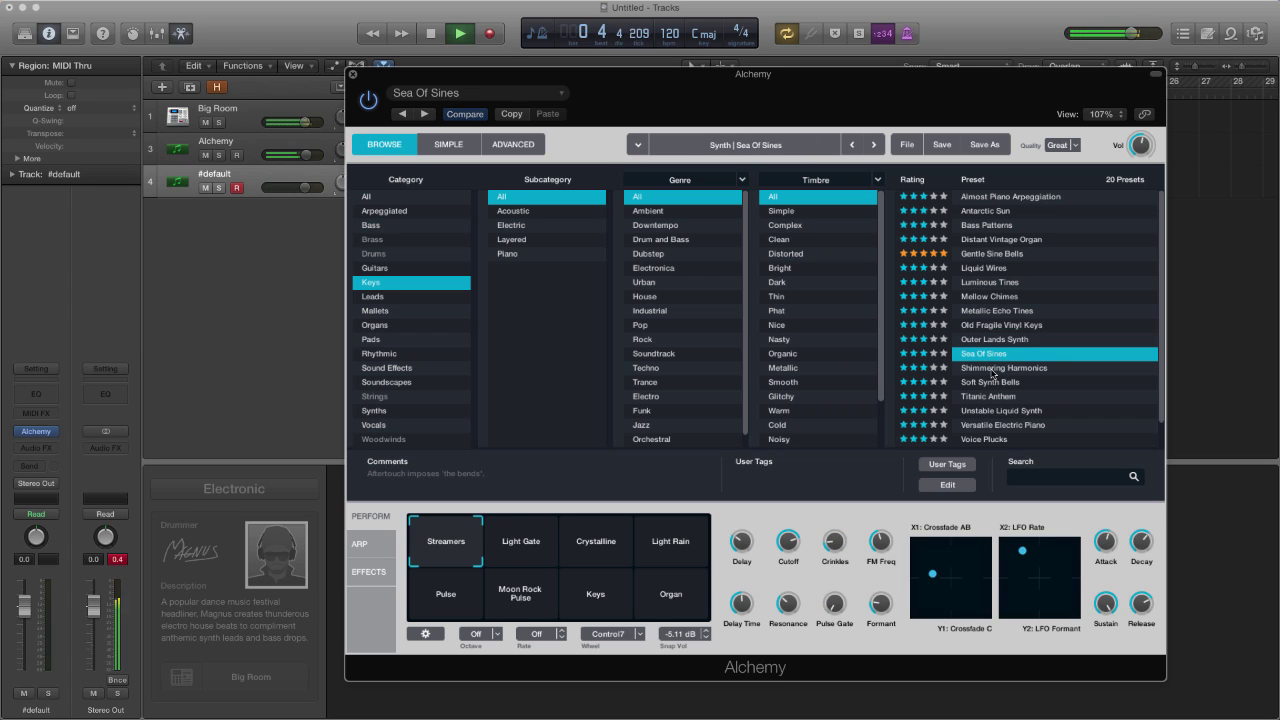
left_click(988, 399)
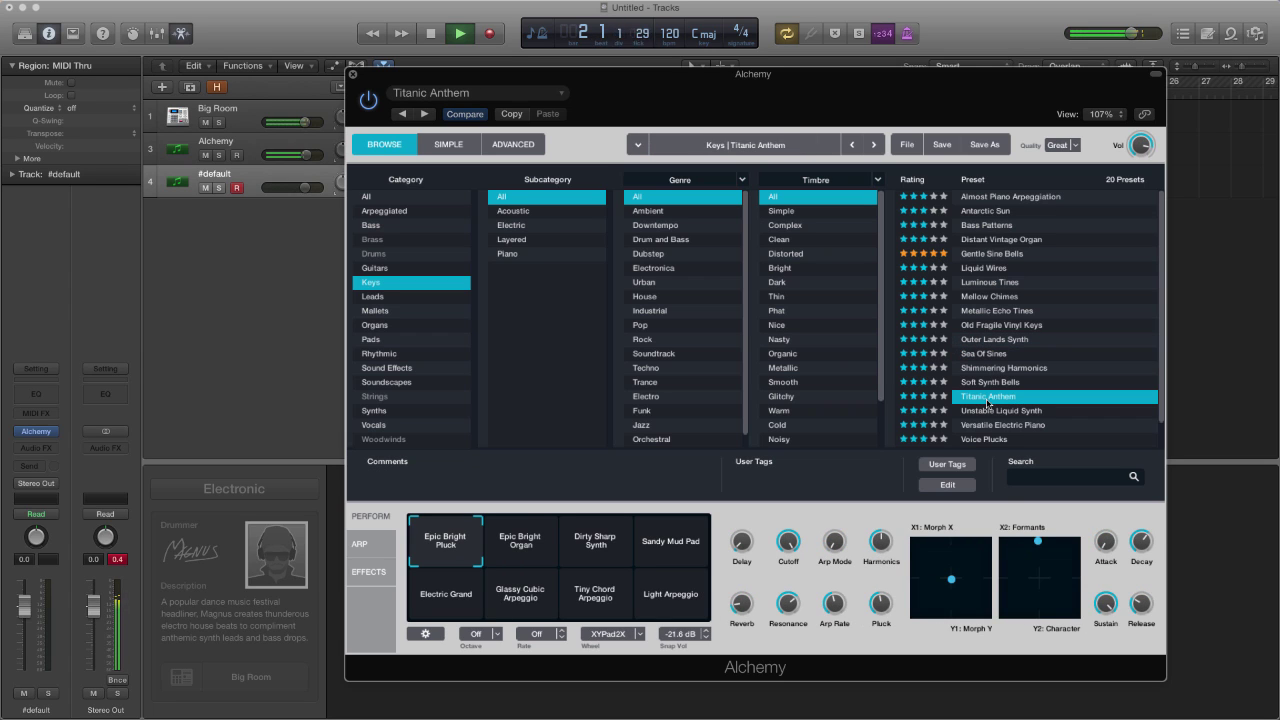
Switch through the Glassy Cubic Arpeggio, Dirty Sharp Synth and Tiny Chord Arpeggio snapshots, ending on Sandy Mud Pad
left_click(528, 583)
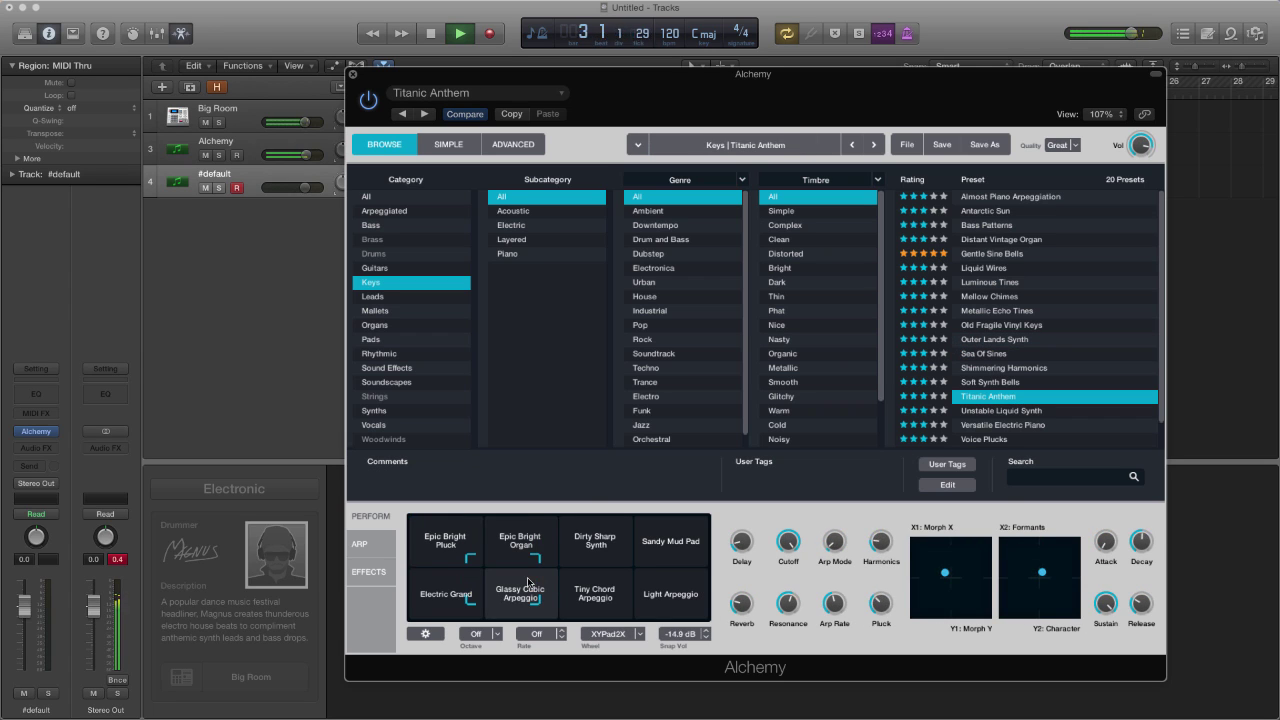
left_click(603, 548)
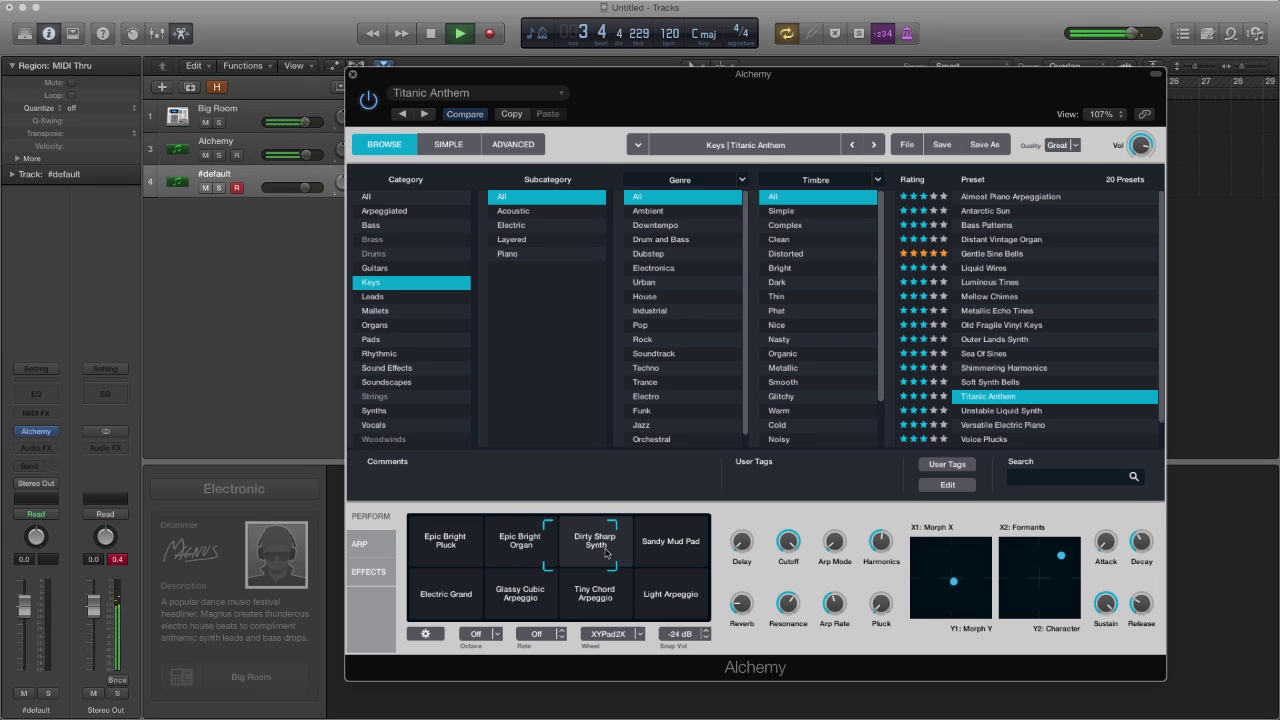
left_click(627, 596)
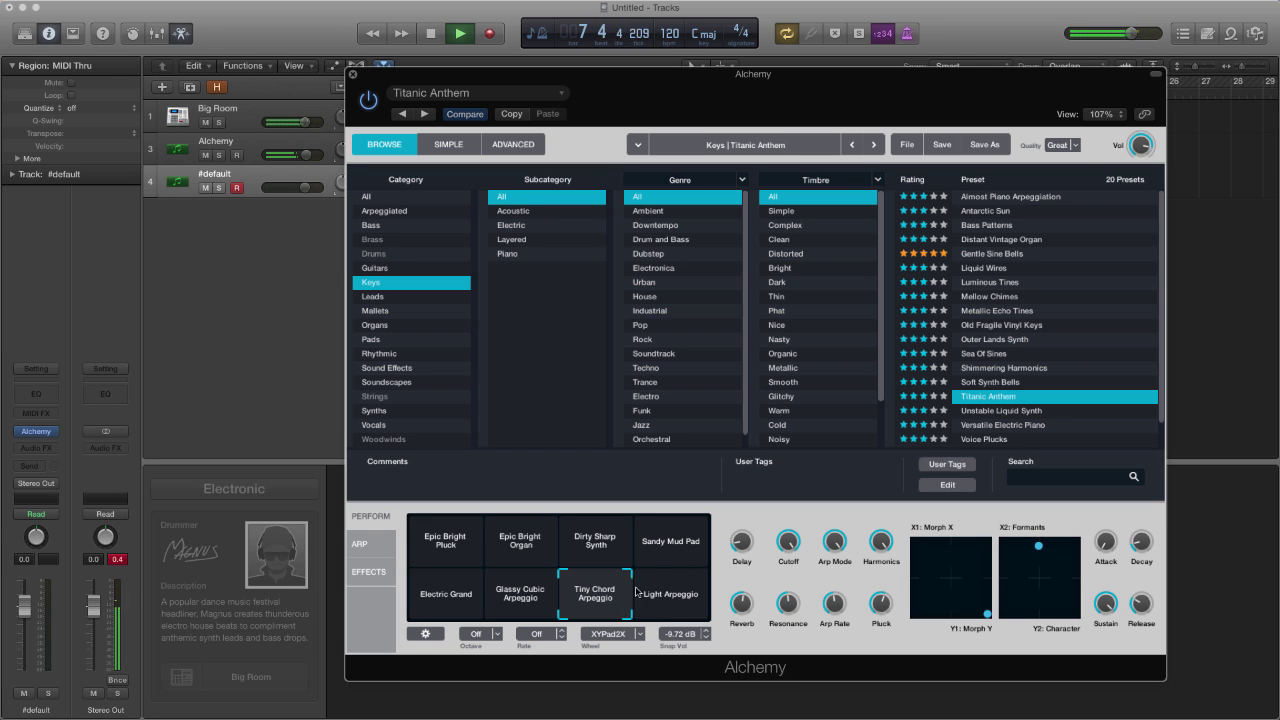
left_click(665, 545)
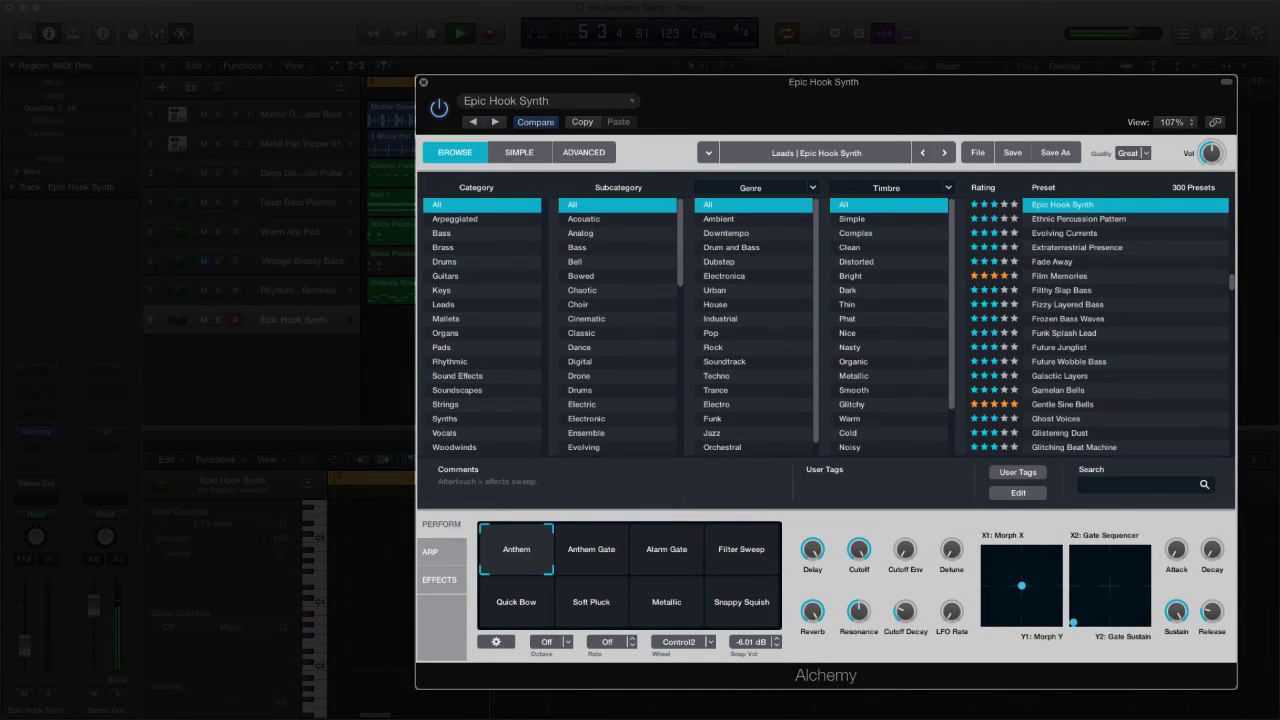
Move the Alchemy window left, filter to Leads, Analog, Electronica and Distorted, and load Supersaw Lead
left_click_drag(744, 94, 612, 79)
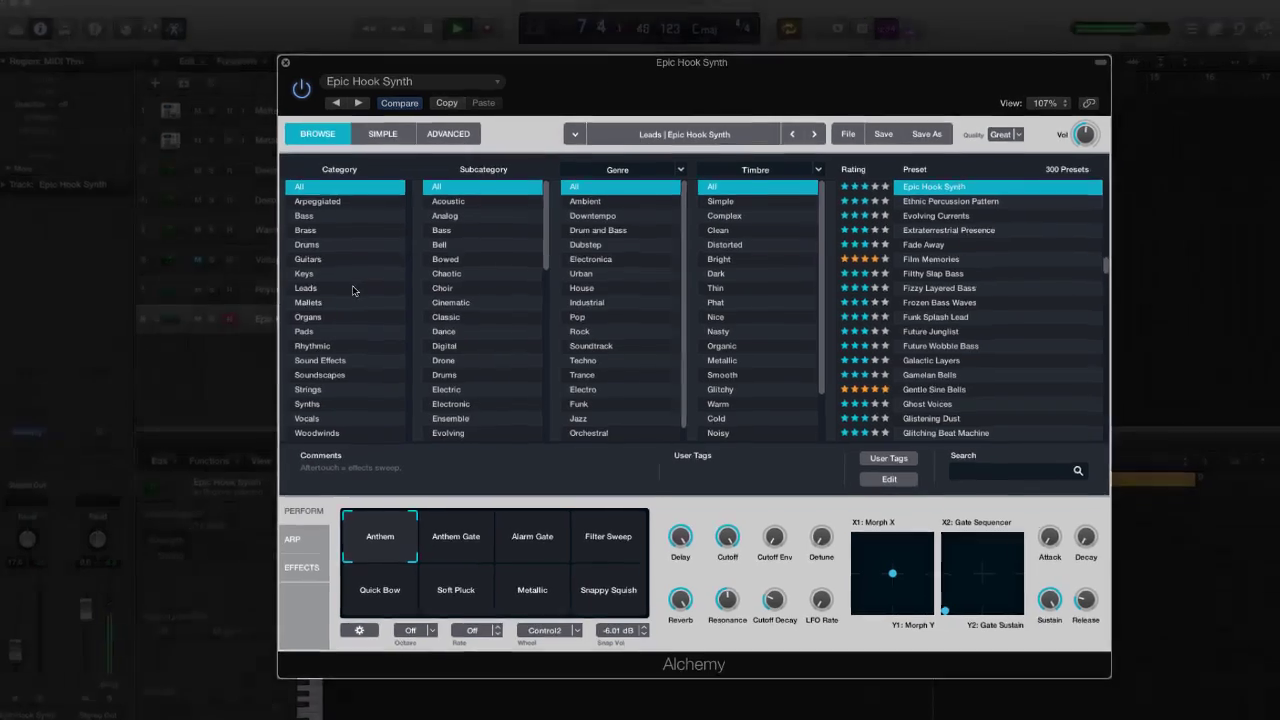
left_click(361, 289)
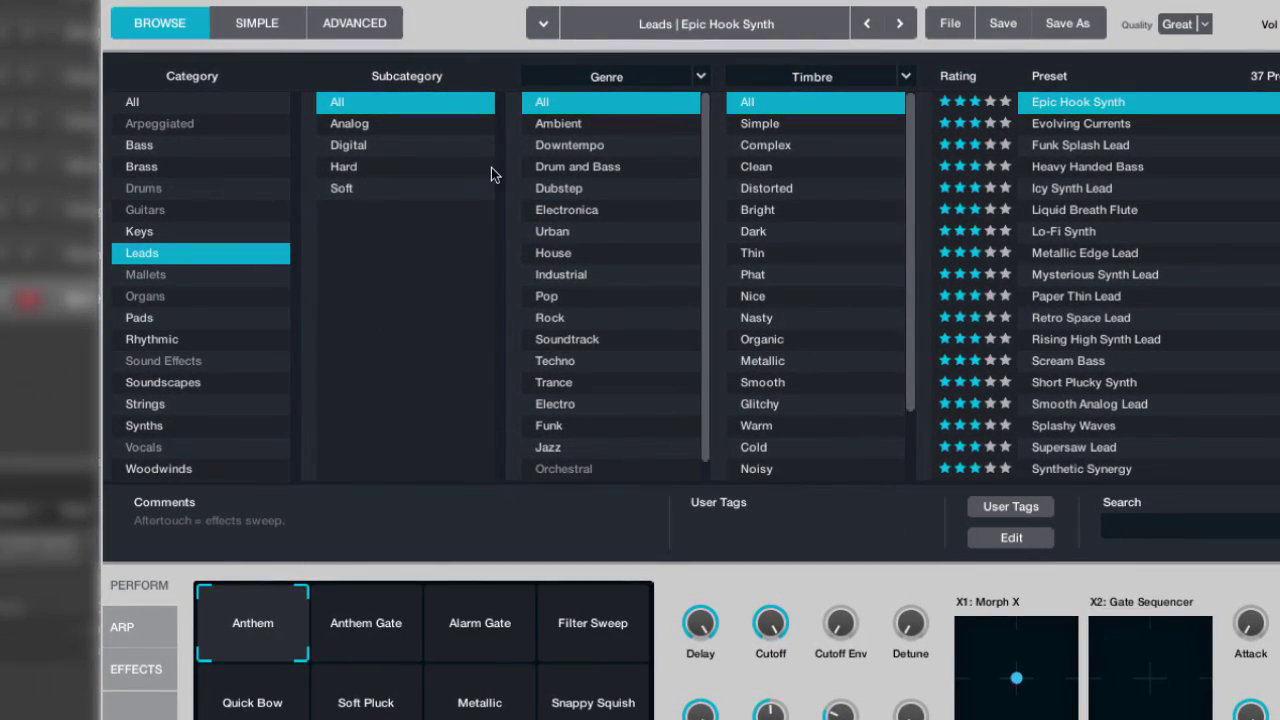
left_click(425, 128)
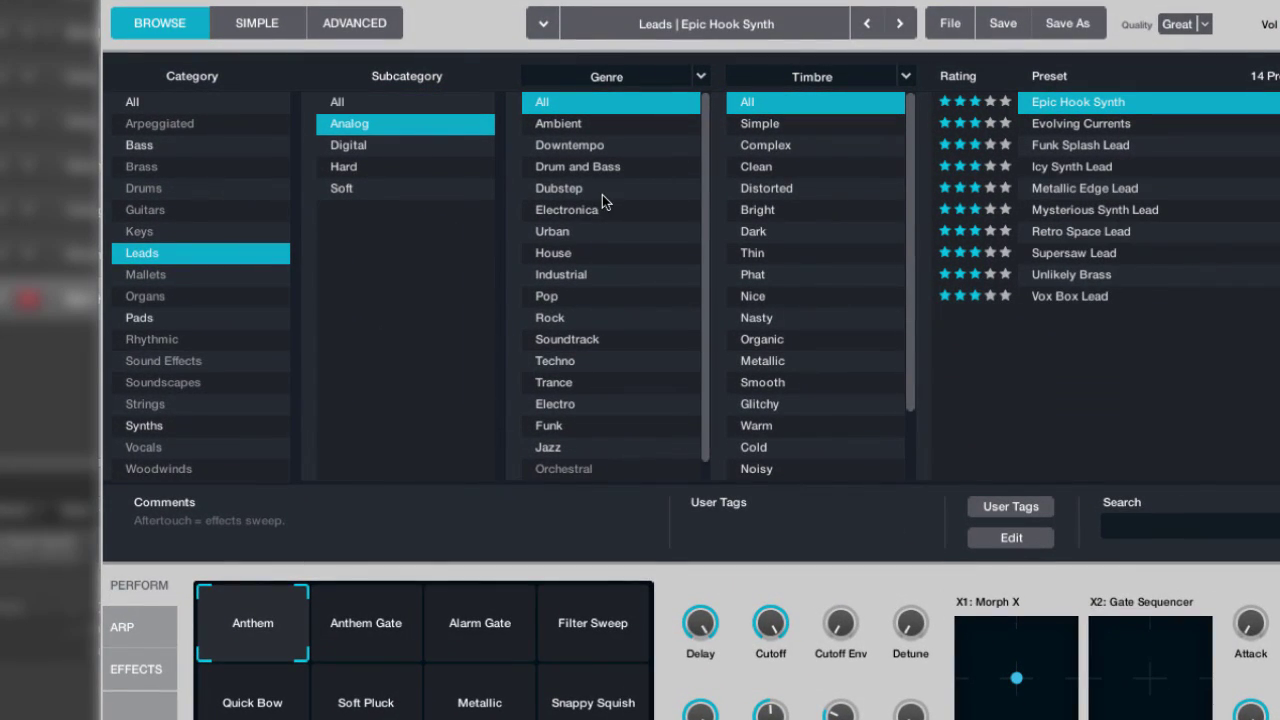
left_click(579, 212)
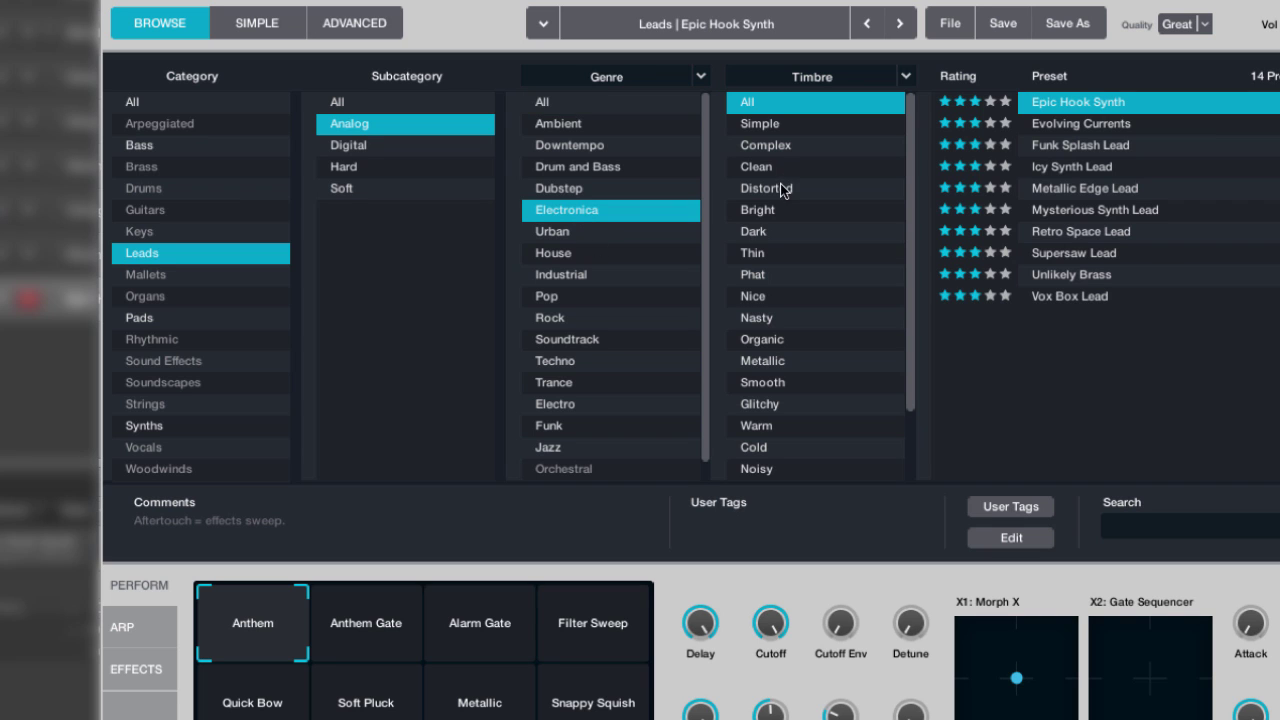
left_click(785, 188)
left_click(1104, 146)
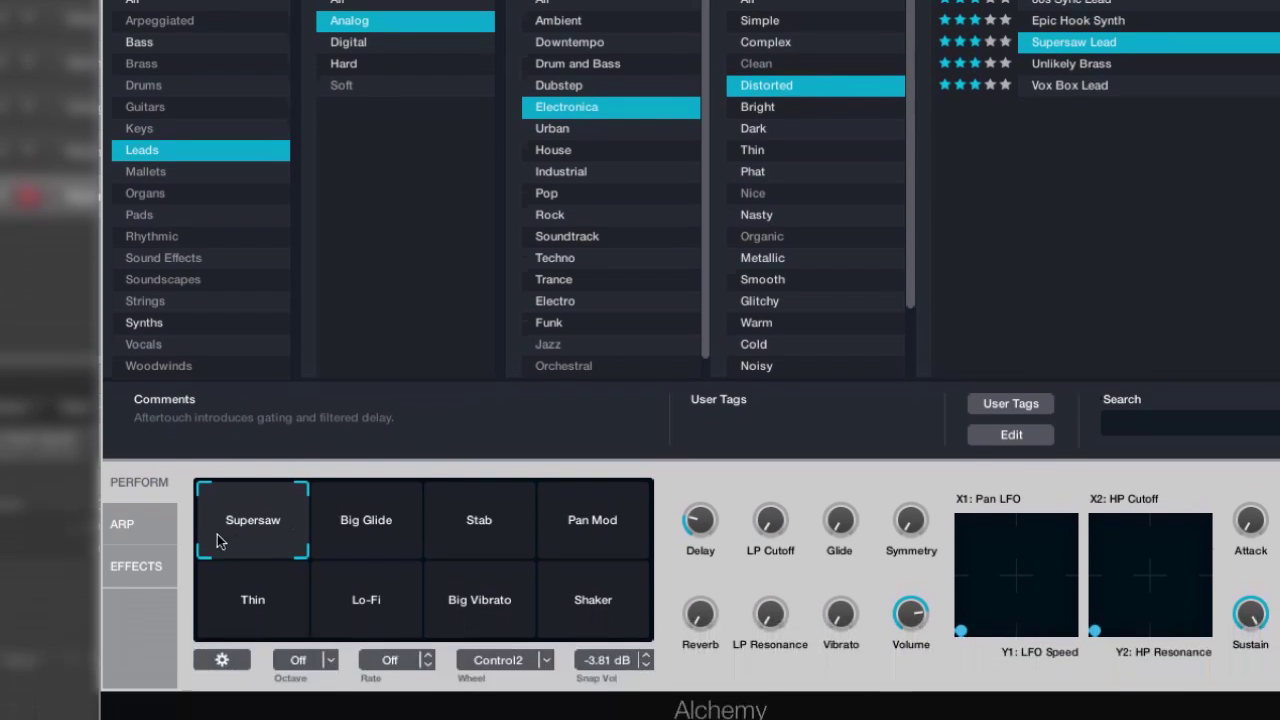
Step through the Thin, Lo-Fi and Big Glide snapshots, ending on Stab
left_click(255, 691)
left_click(362, 582)
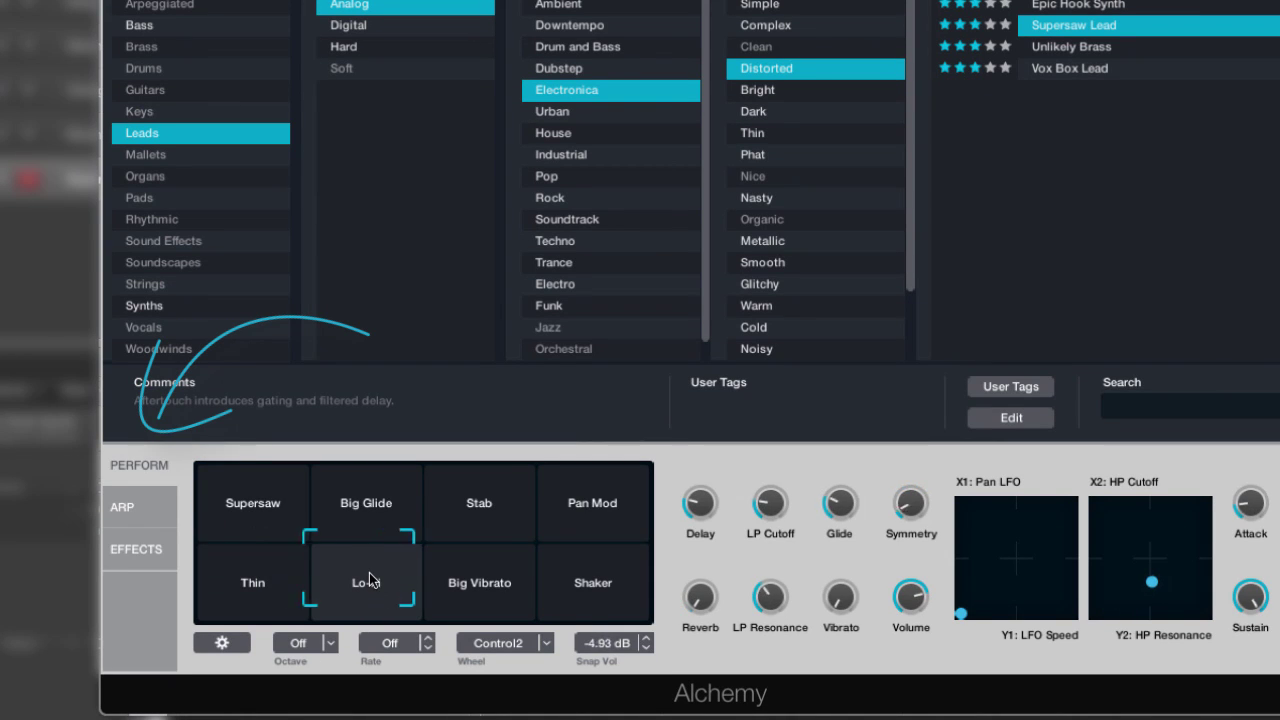
left_click(383, 515)
left_click(493, 512)
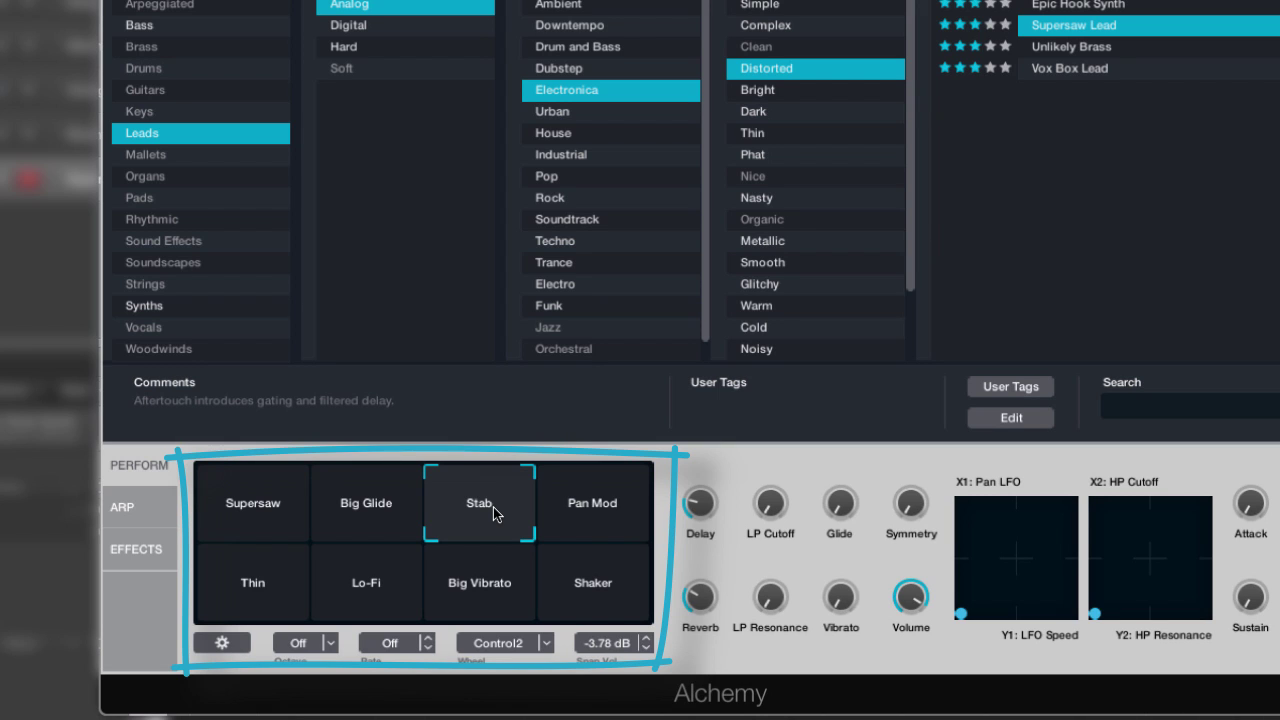
Adjust Pan LFO and LFO Speed in the X1/Y1 XY pad and fine-tune LP Resonance
left_click(993, 592)
mouse_move(993, 597)
left_mouse_down()
mouse_move(1038, 543)
mouse_move(993, 599)
left_mouse_up()
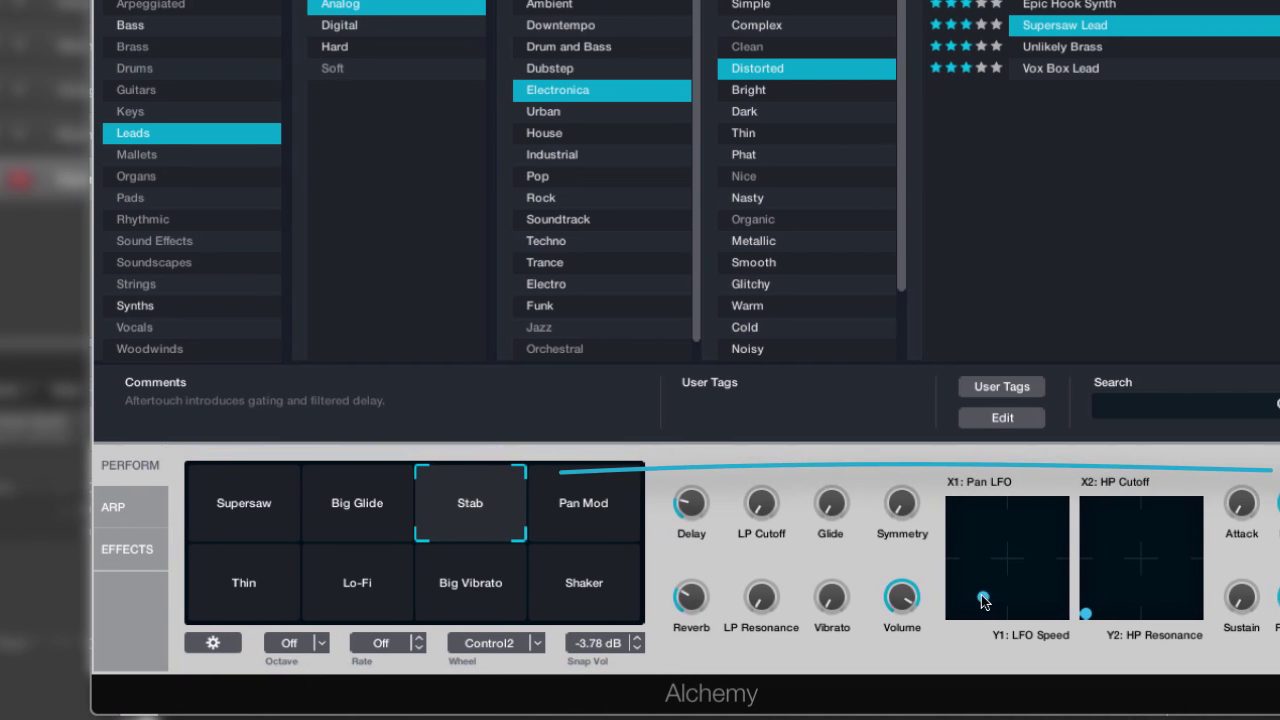
left_click_drag(771, 592, 773, 585)
left_click_drag(690, 587, 688, 592)
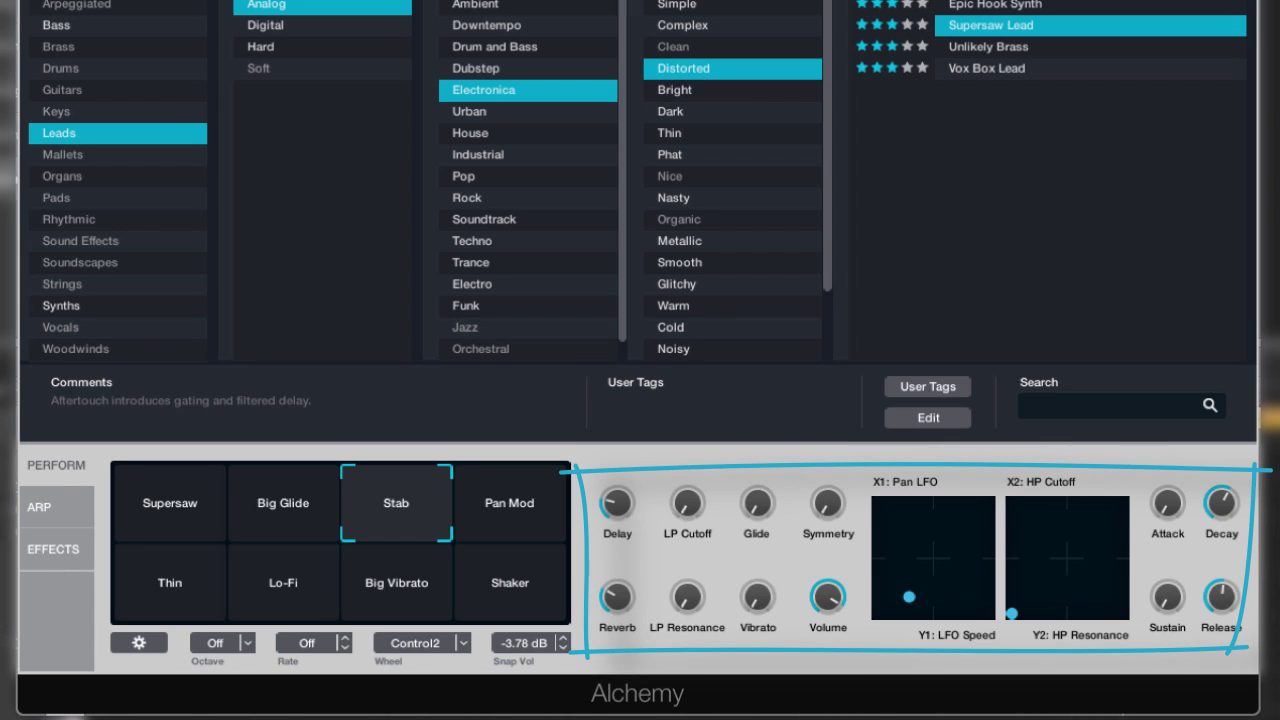
Put Classic Reverb in the first effects slot, raise one of its parameters to 68.7%, then go back to Perform
left_click(66, 556)
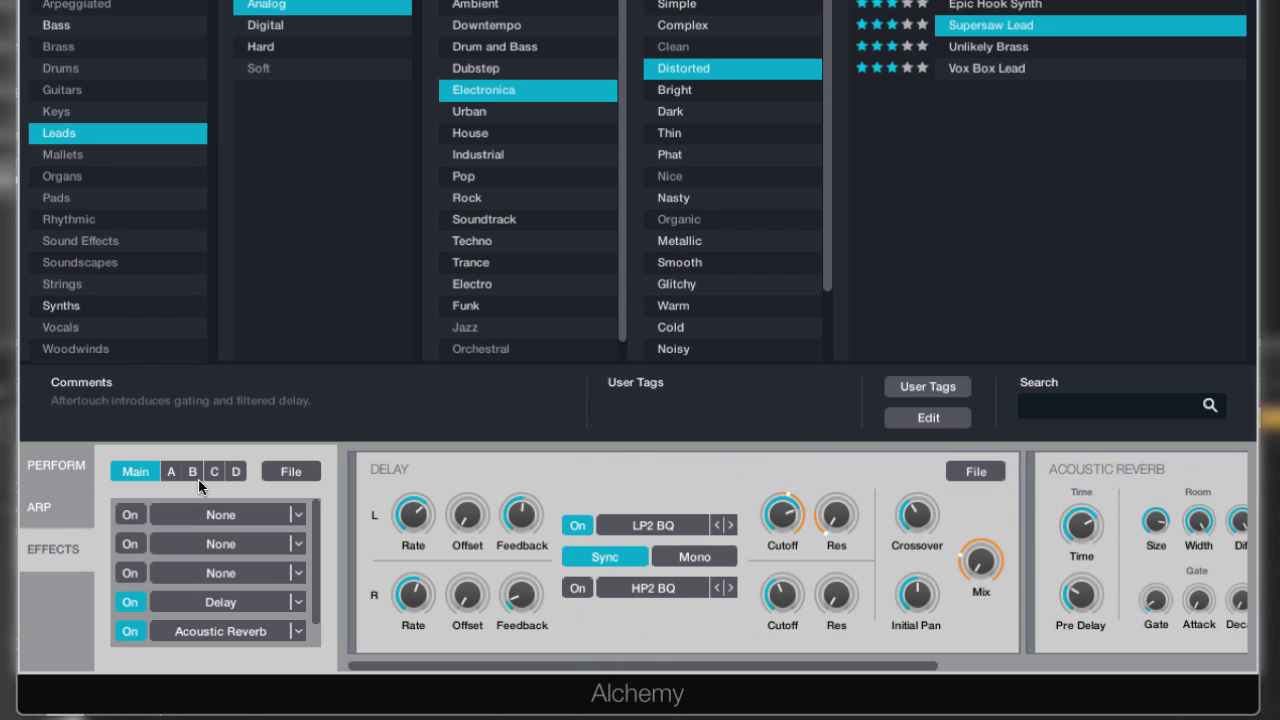
left_click(296, 517)
left_click(541, 516)
left_click_drag(510, 515, 504, 475)
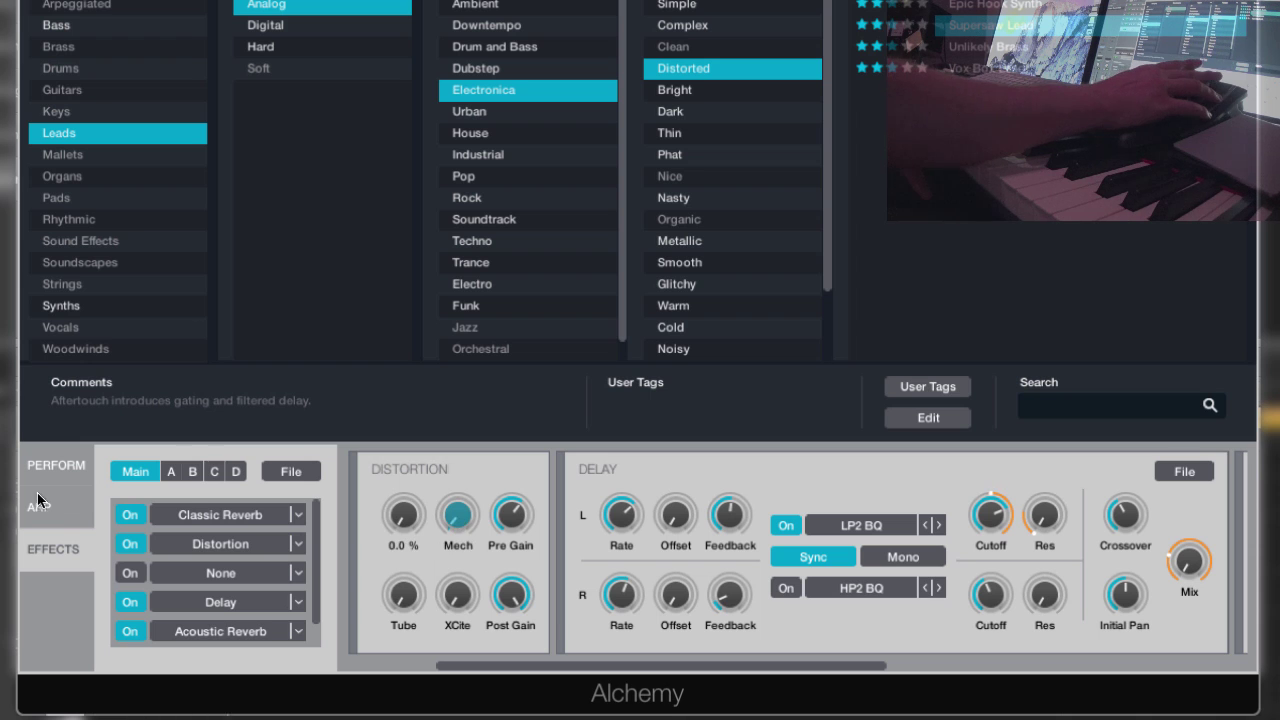
left_click(52, 467)
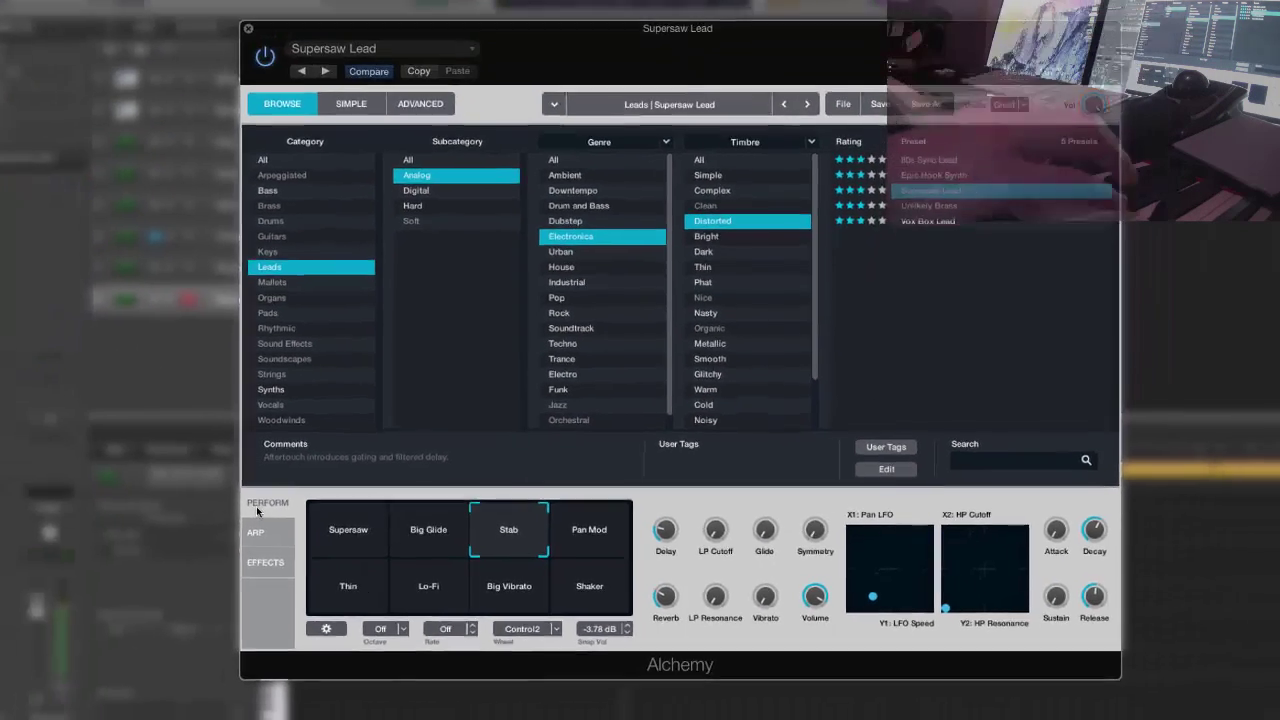